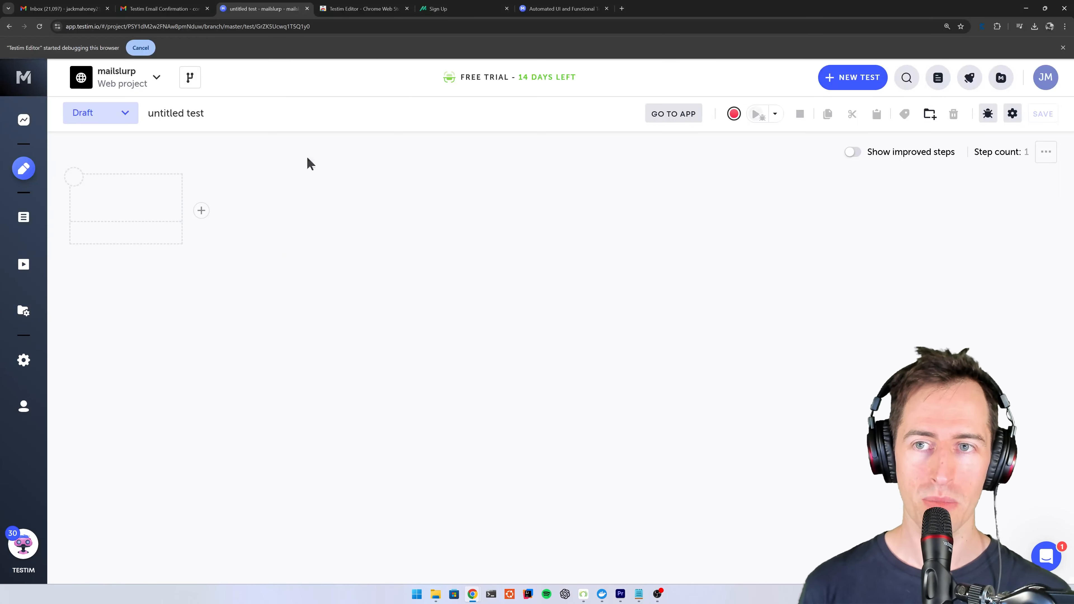
key("ctrl+Tab")
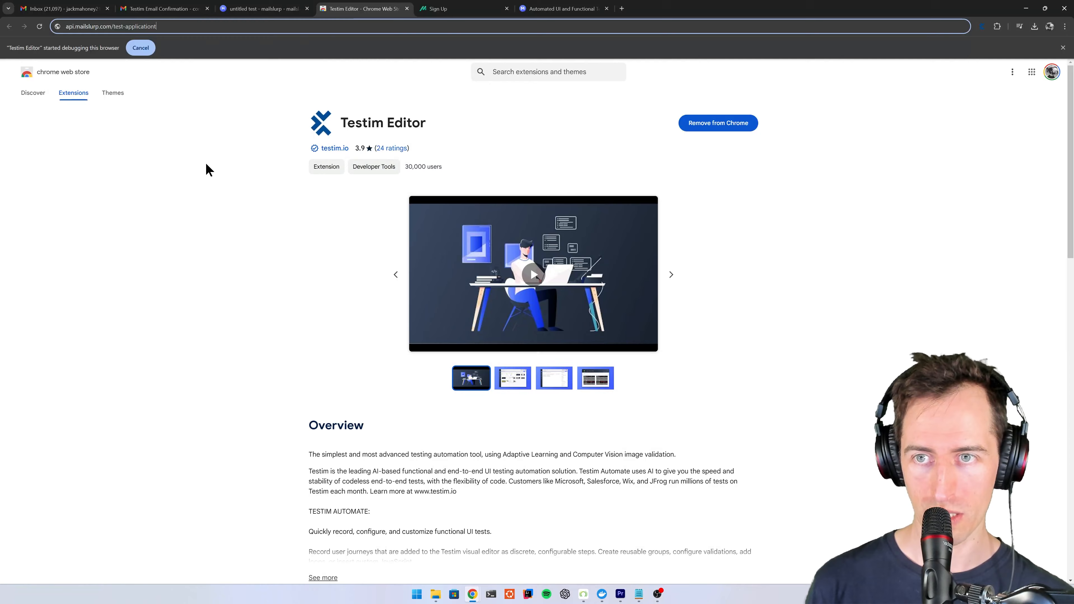
key("ctrl+shift+Tab")
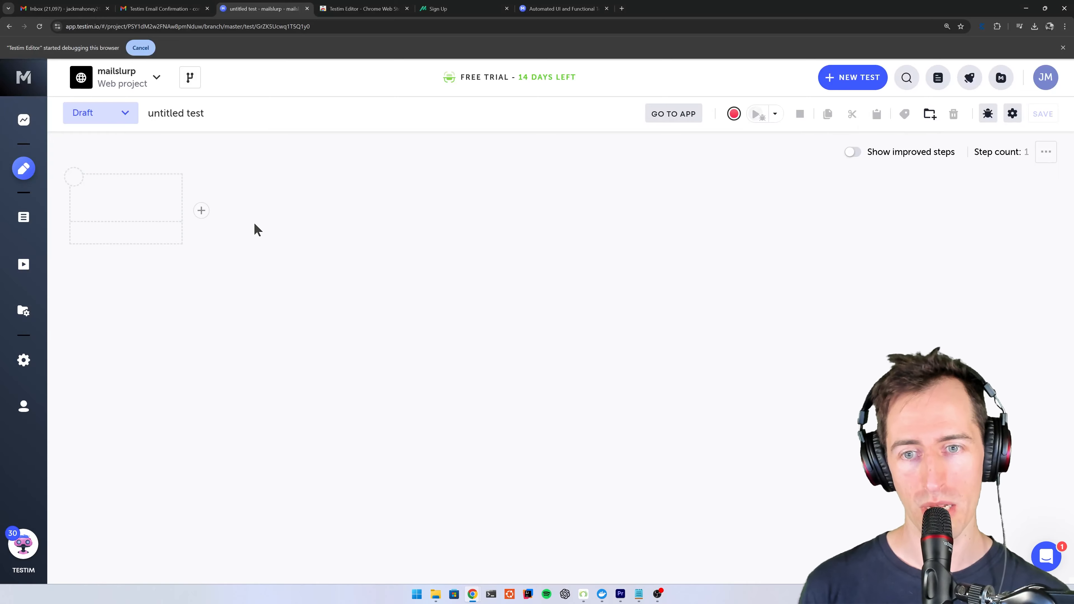
mouse_move(204, 214)
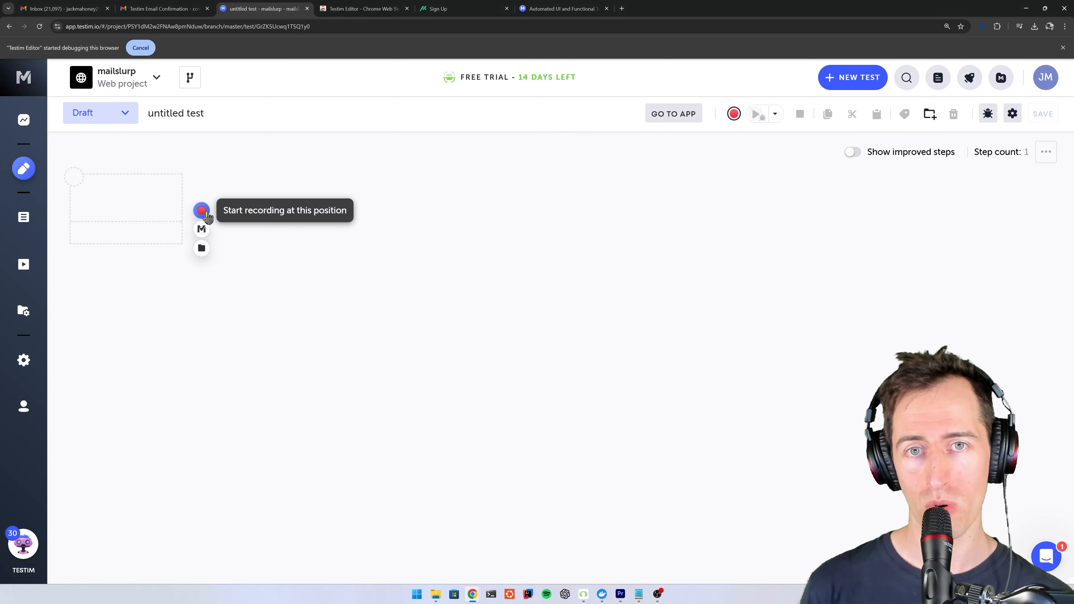
left_click(201, 210)
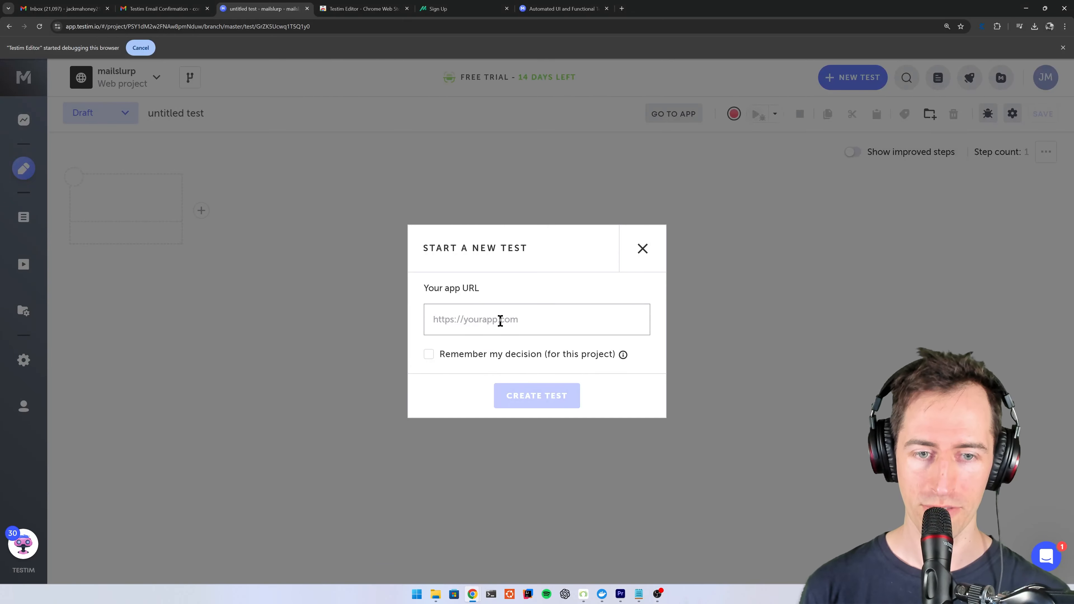
type("https://test.mailslurp.com")
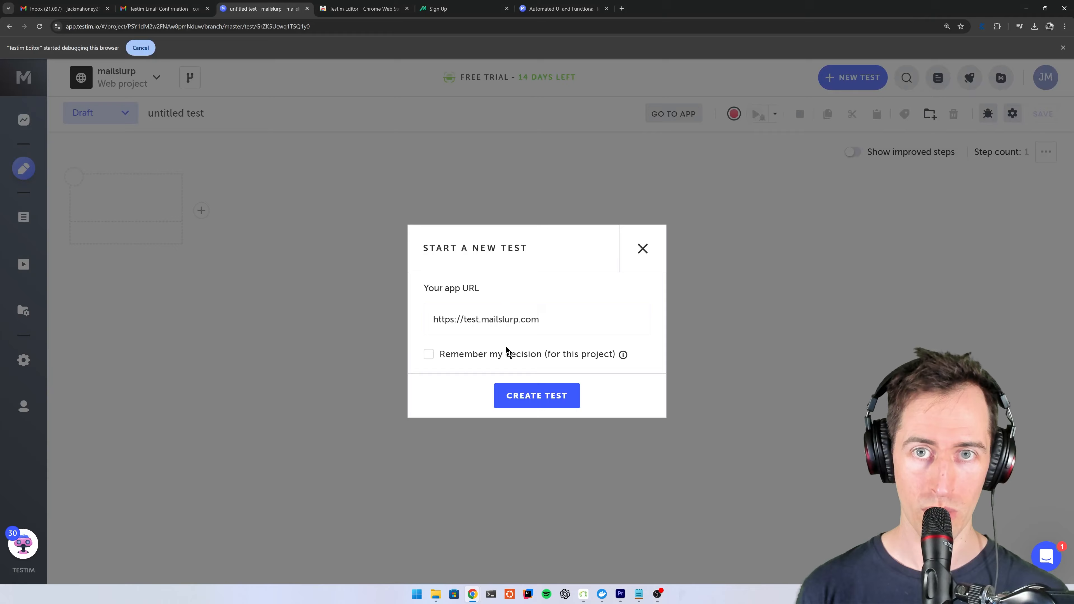
left_click(524, 398)
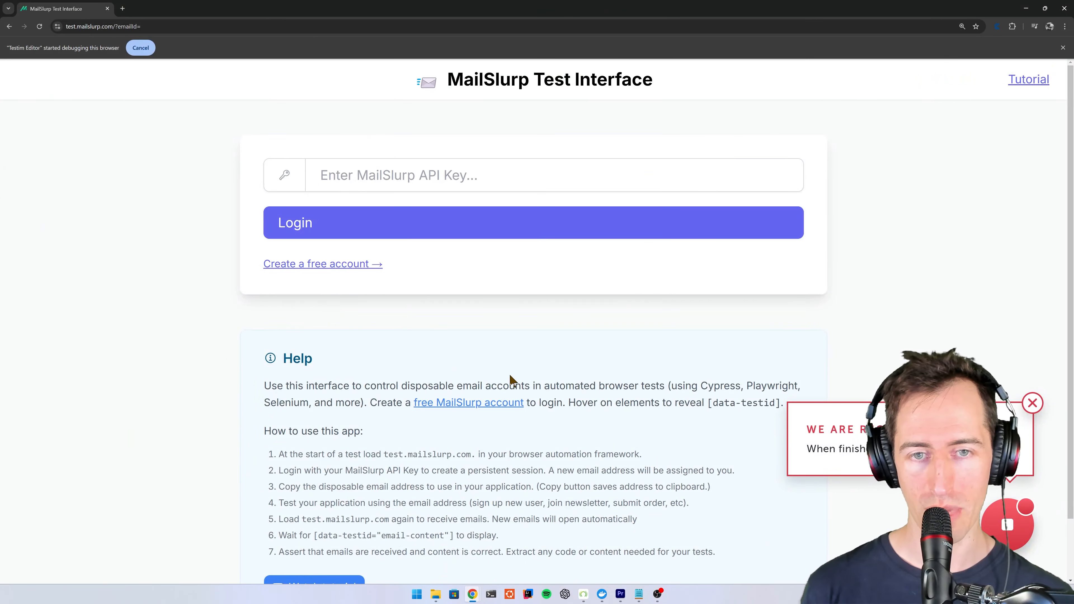
- Open the MailSlurp dashboard at app.mailslurp.com/dashboard in the existing Sign Up tab and copy the API access key
key("alt+Tab")
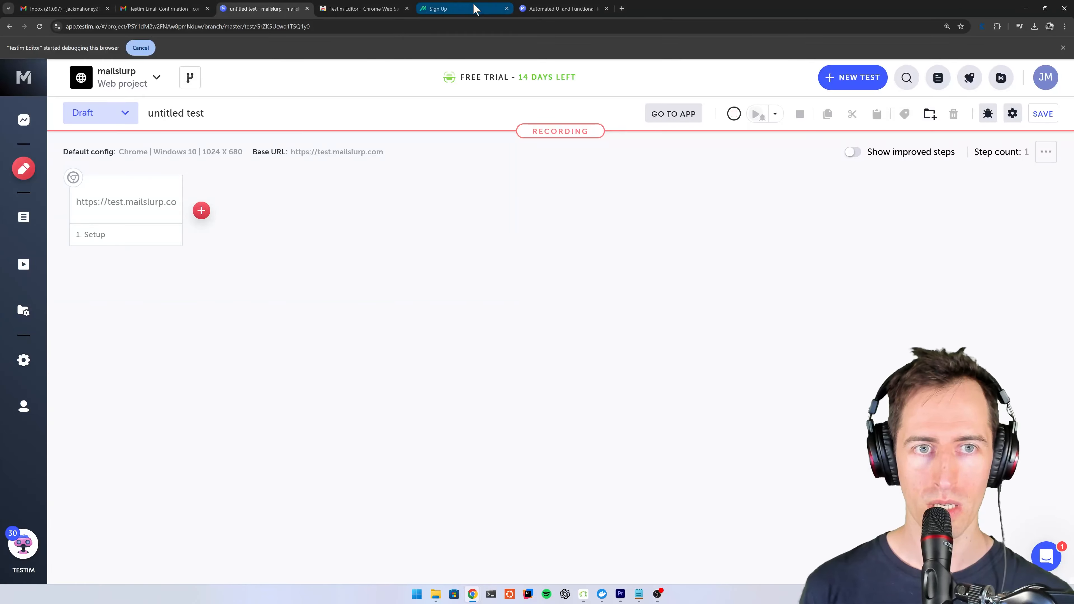
left_click(476, 7)
left_click(433, 27)
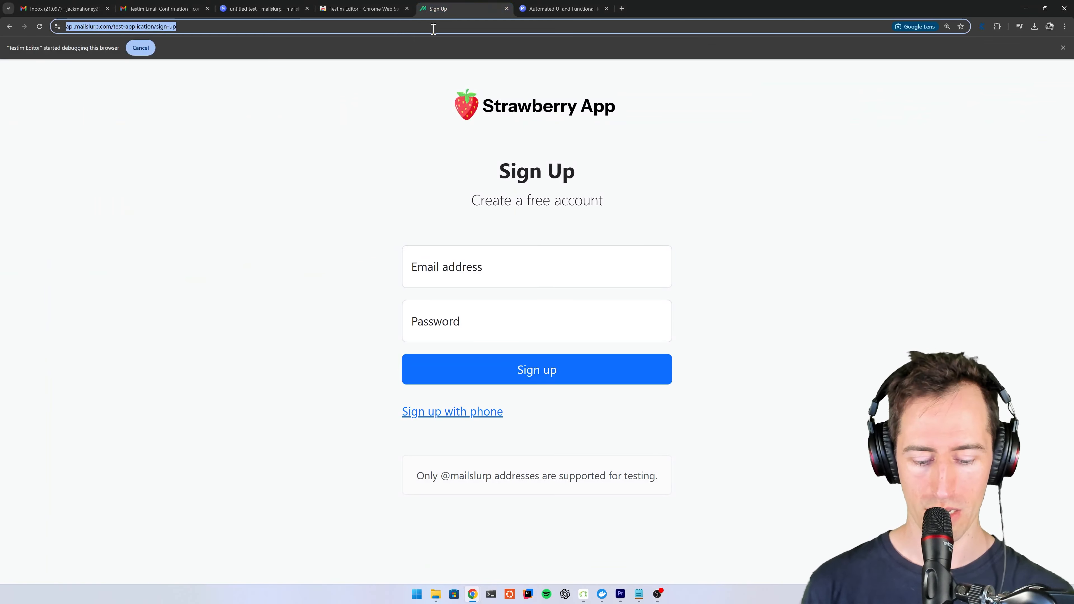
type("app.dash")
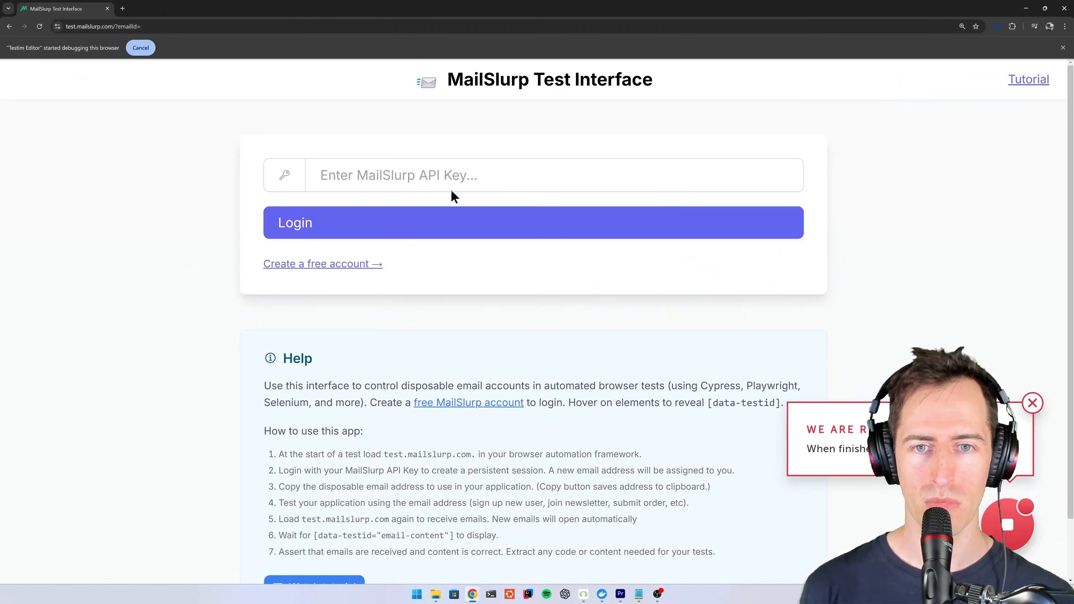
- Paste the API key into the MailSlurp Test Interface in the recorded window and log in
left_click(447, 185)
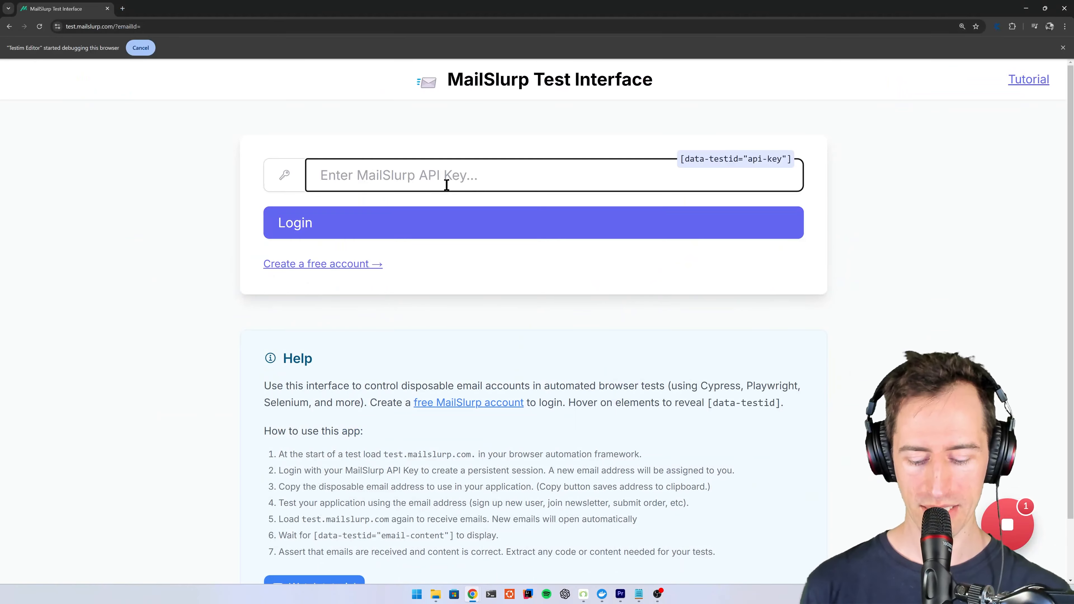
key("ctrl+v")
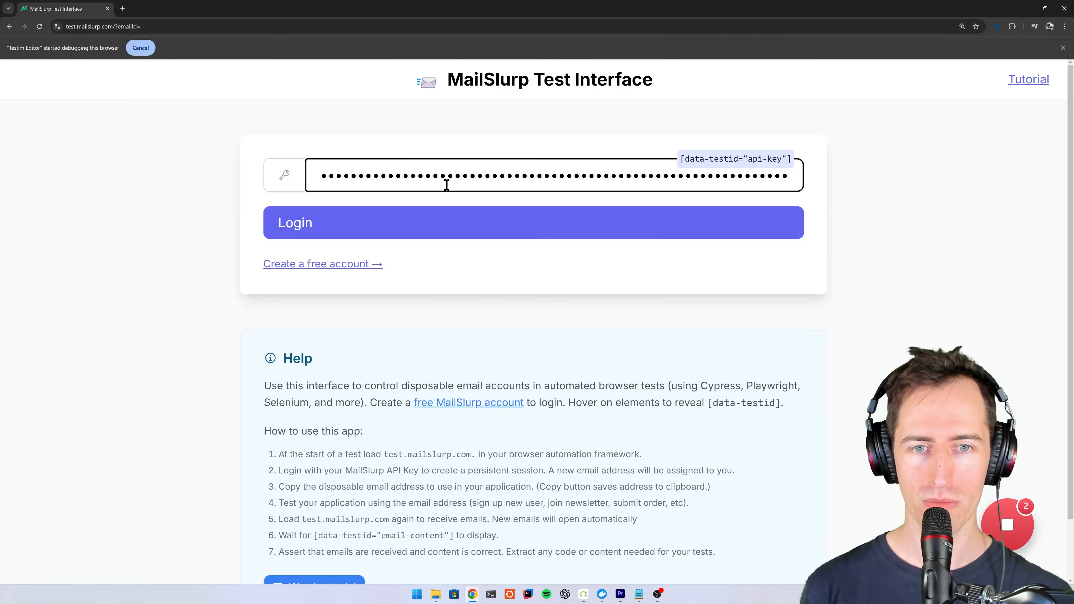
key("Return")
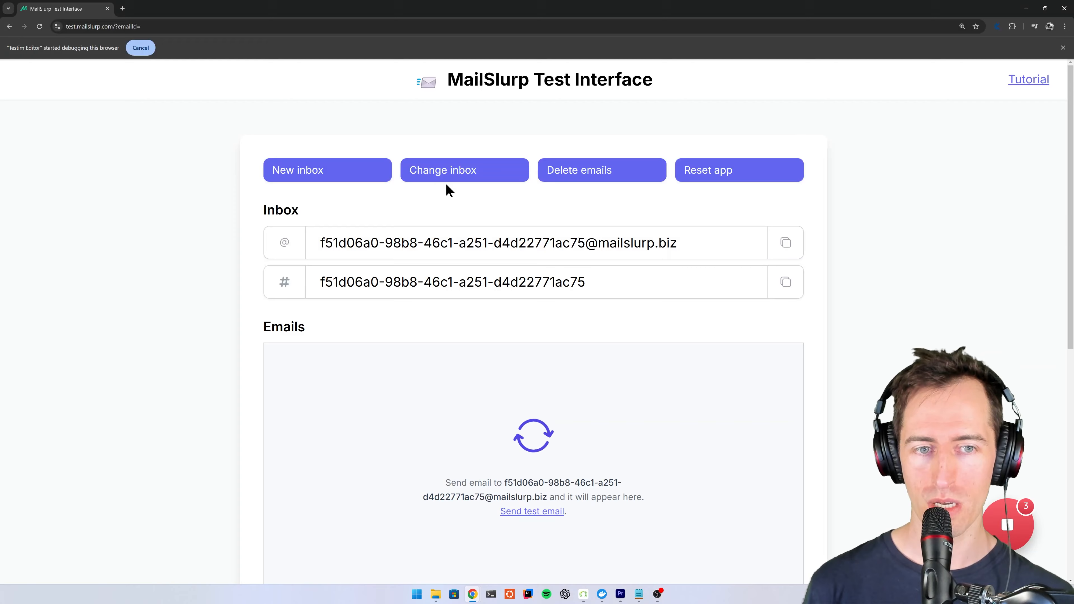
- Select the inbox email address, then append an extract value step to the test that targets the email address field
left_click(712, 243)
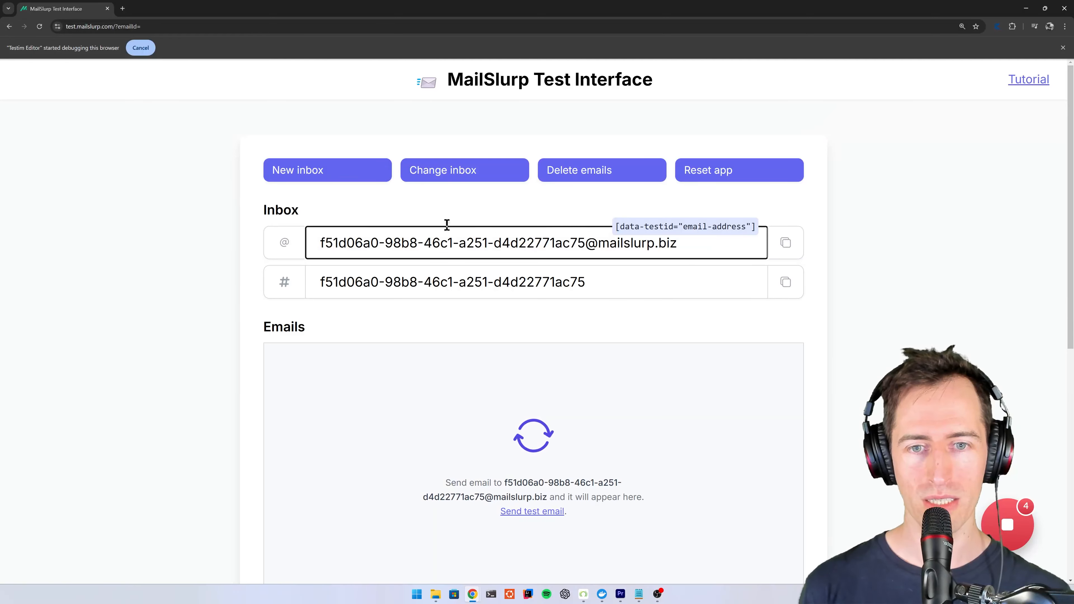
left_click_drag(447, 225, 311, 224)
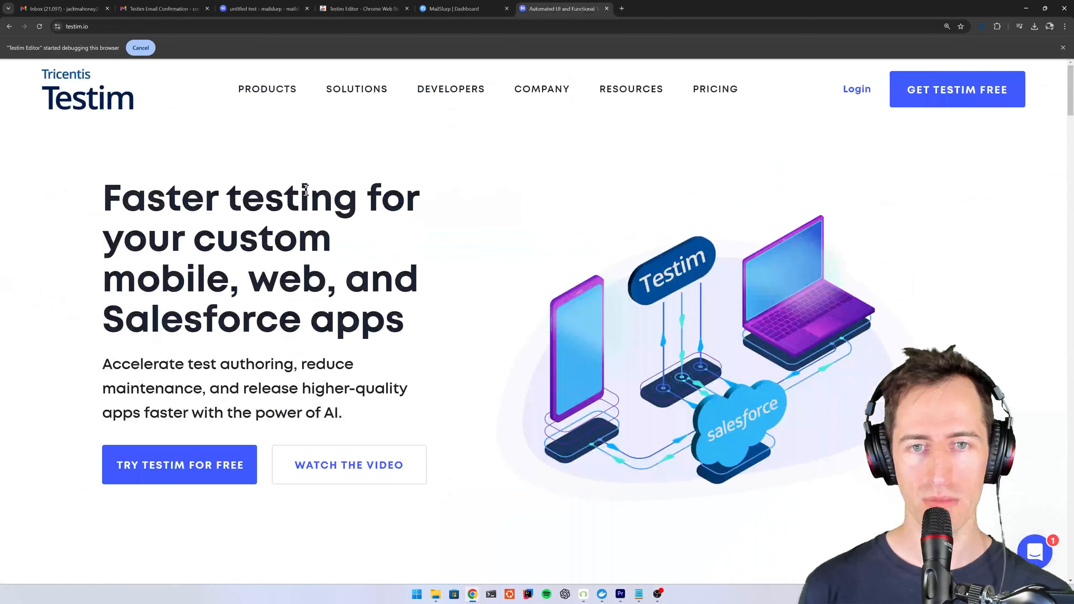
left_click(275, 9)
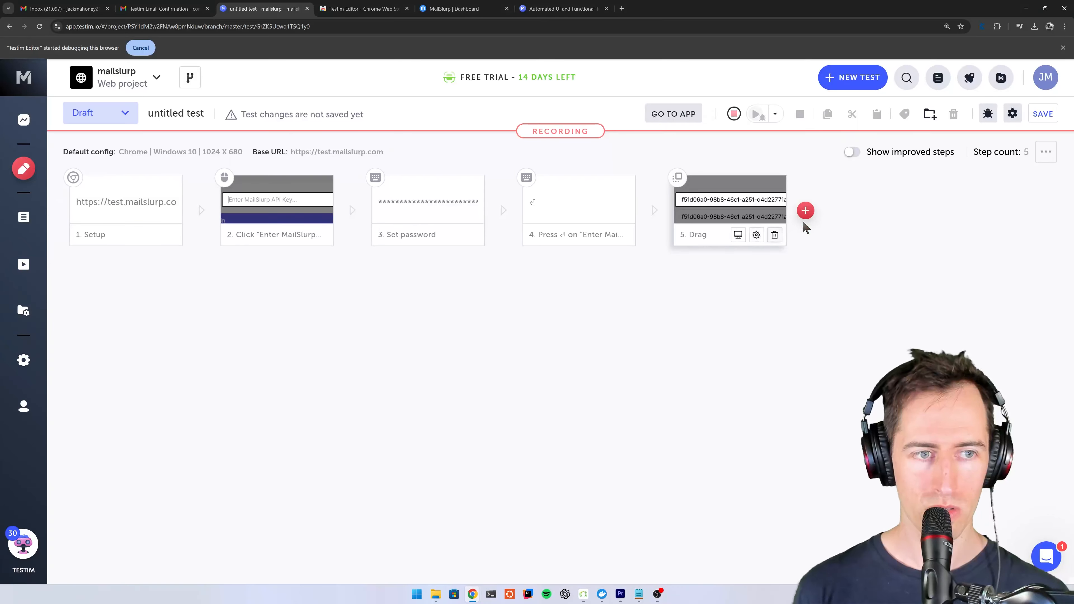
mouse_move(810, 215)
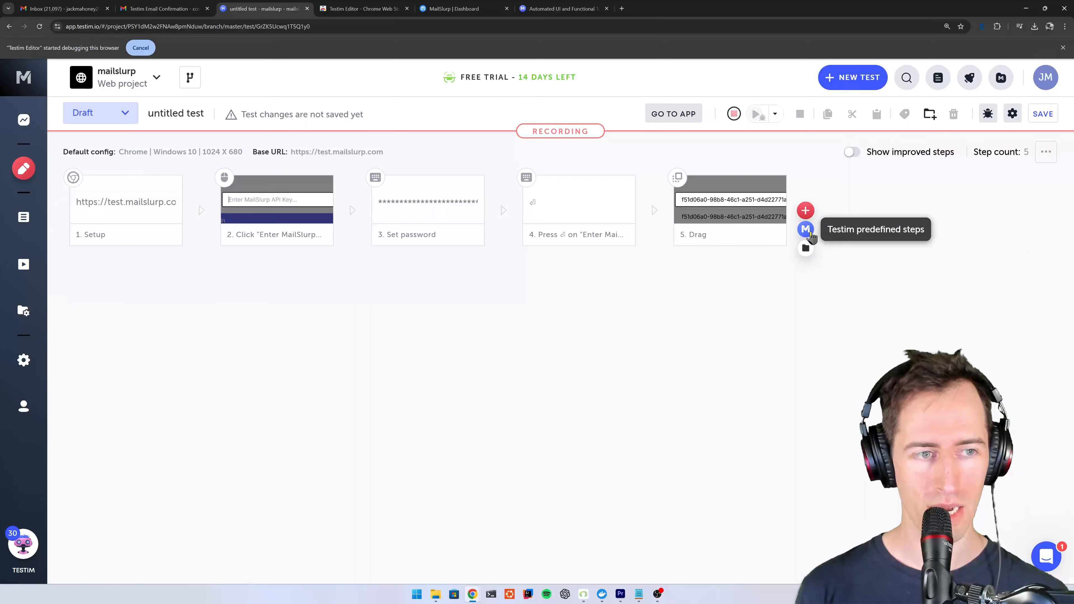
left_click(808, 231)
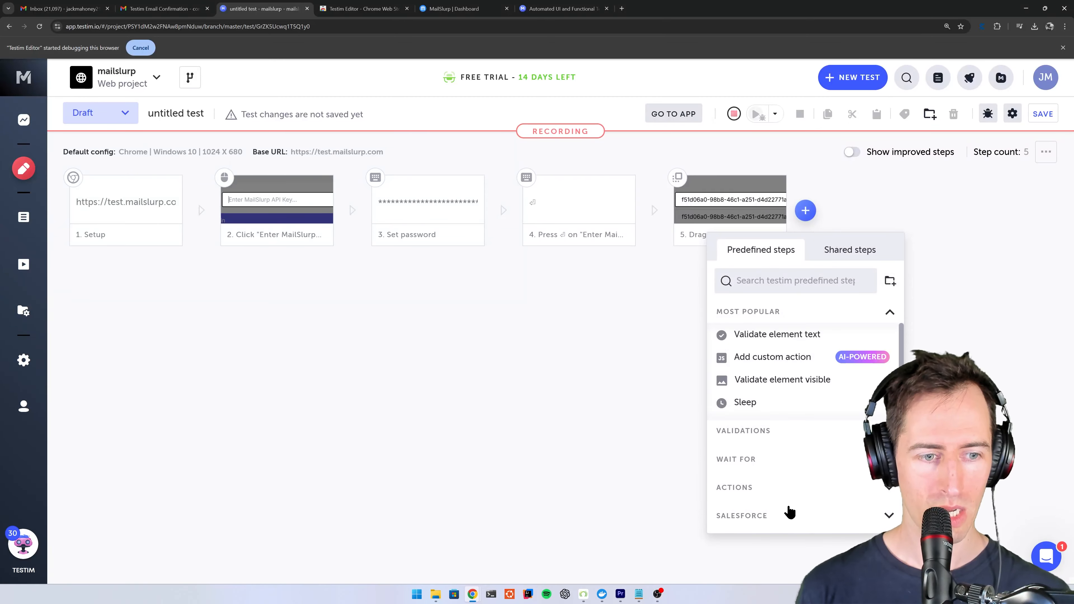
left_click(770, 489)
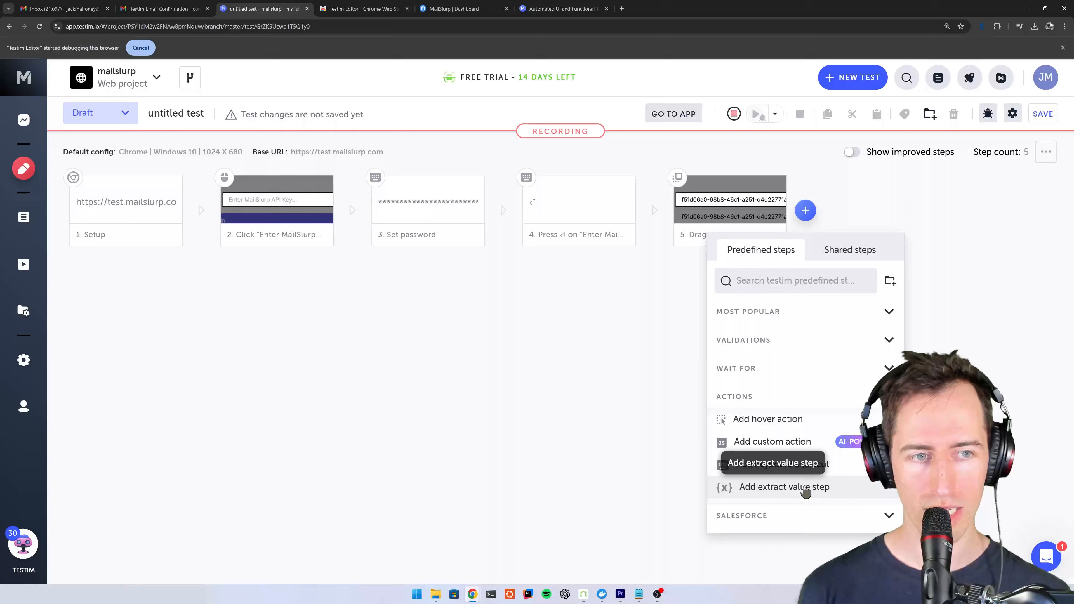
left_click(810, 491)
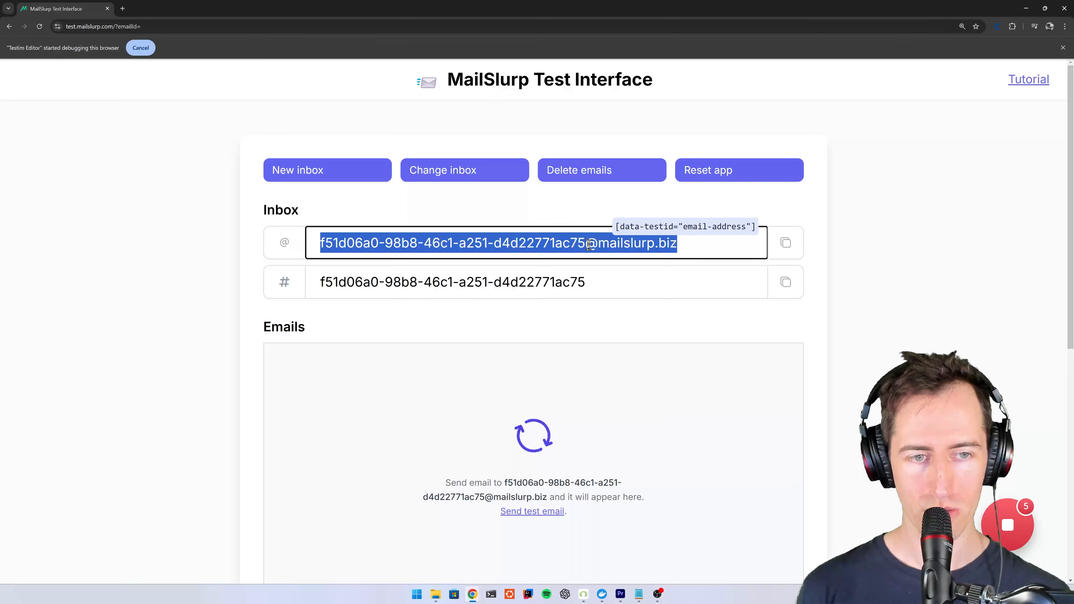
left_click(591, 249)
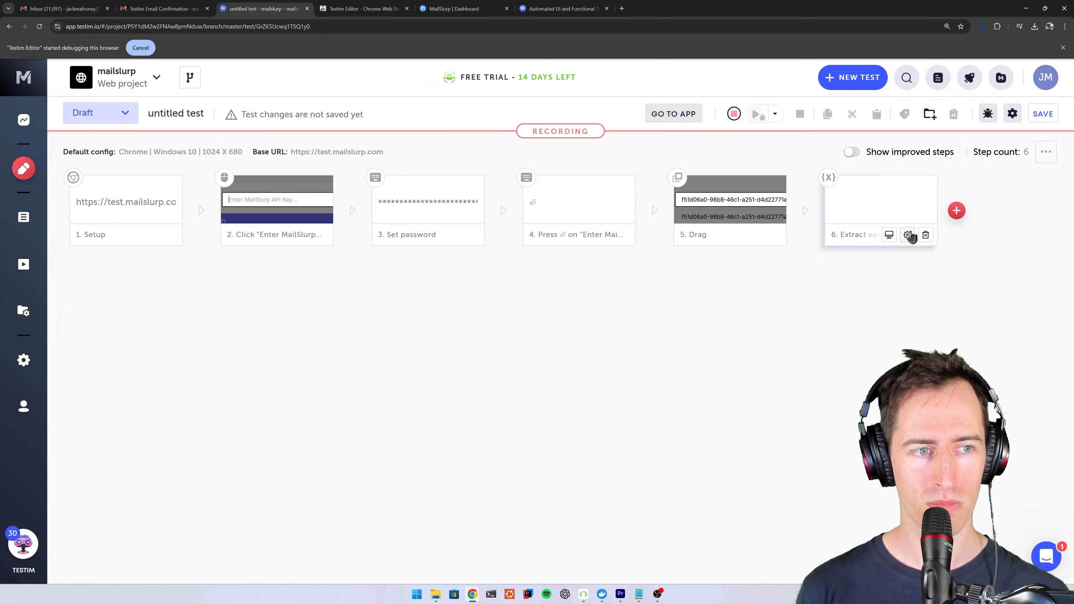
- Set the variable name of the Extract value step to email in its properties
left_click(910, 235)
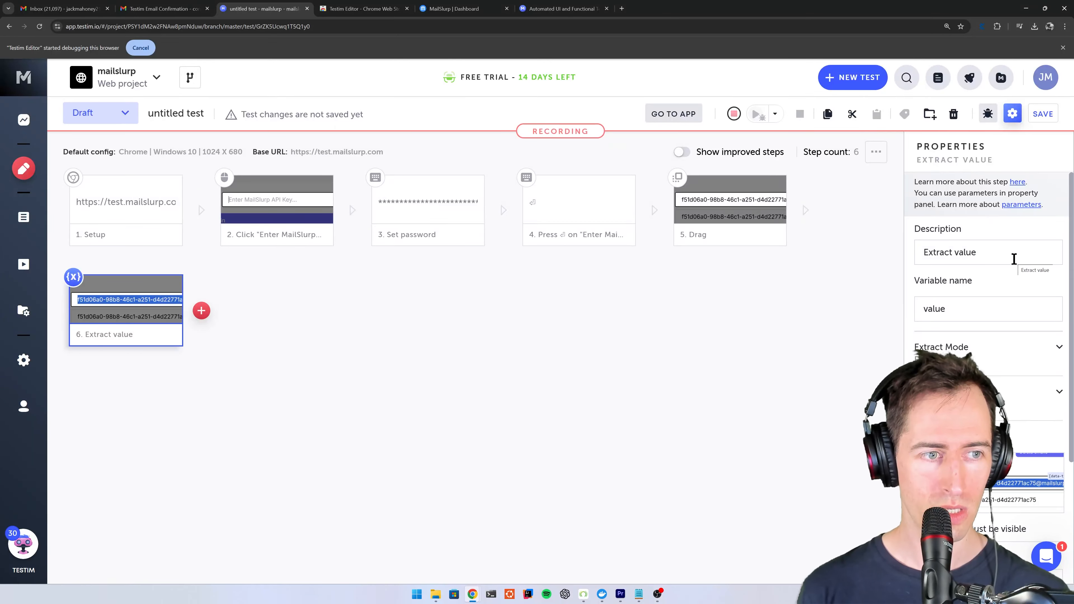
scroll(978, 330, "down", 4)
scroll(978, 331, "up", 3)
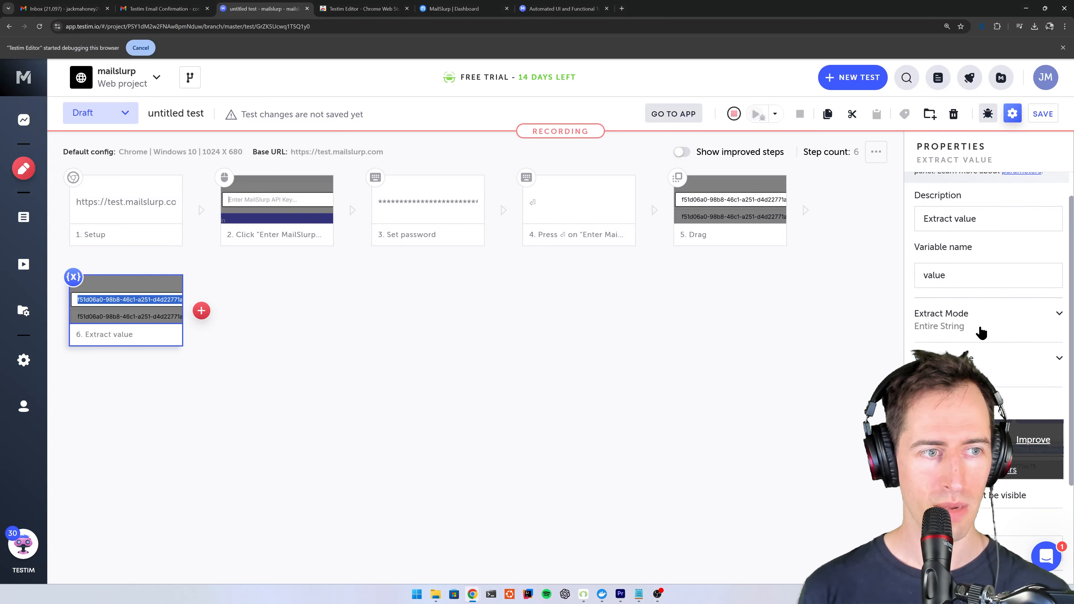
left_click(968, 284)
key("BackSpace")
key("BackSpace")
key("BackSpace")
key("BackSpace")
key("BackSpace")
type("email")
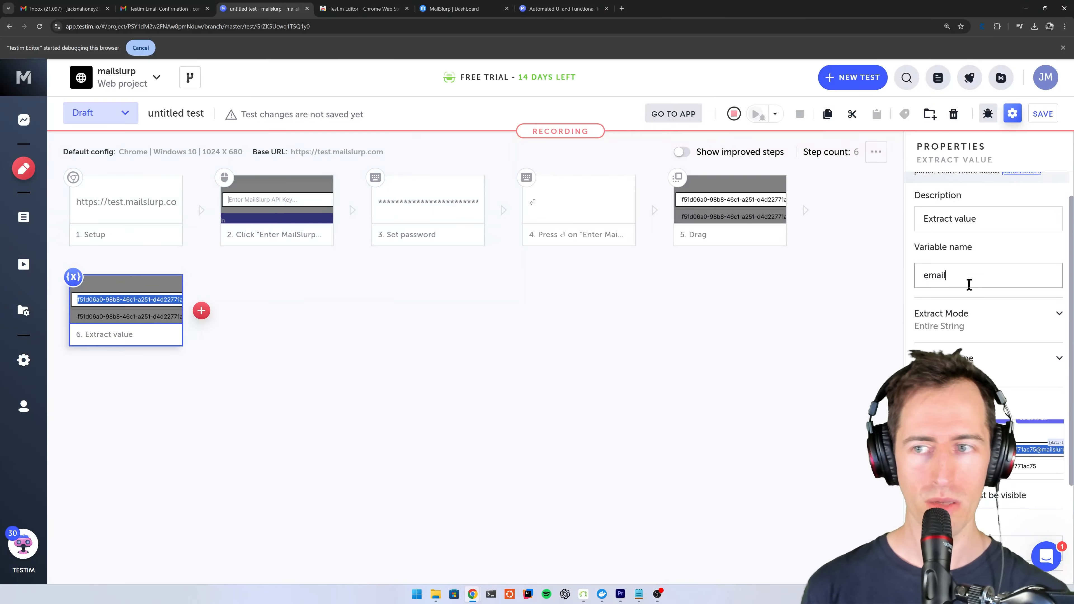
scroll(971, 302, "down", 3)
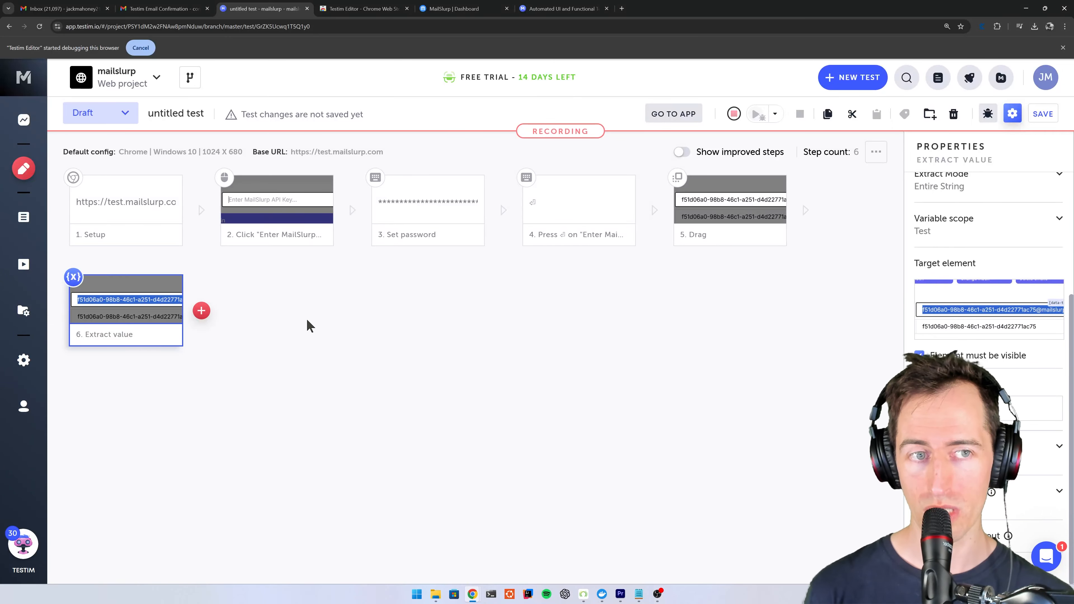
- Continue recording after the Extract value step and navigate the recorded window to api.mailslurp.com/test-application
mouse_move(202, 313)
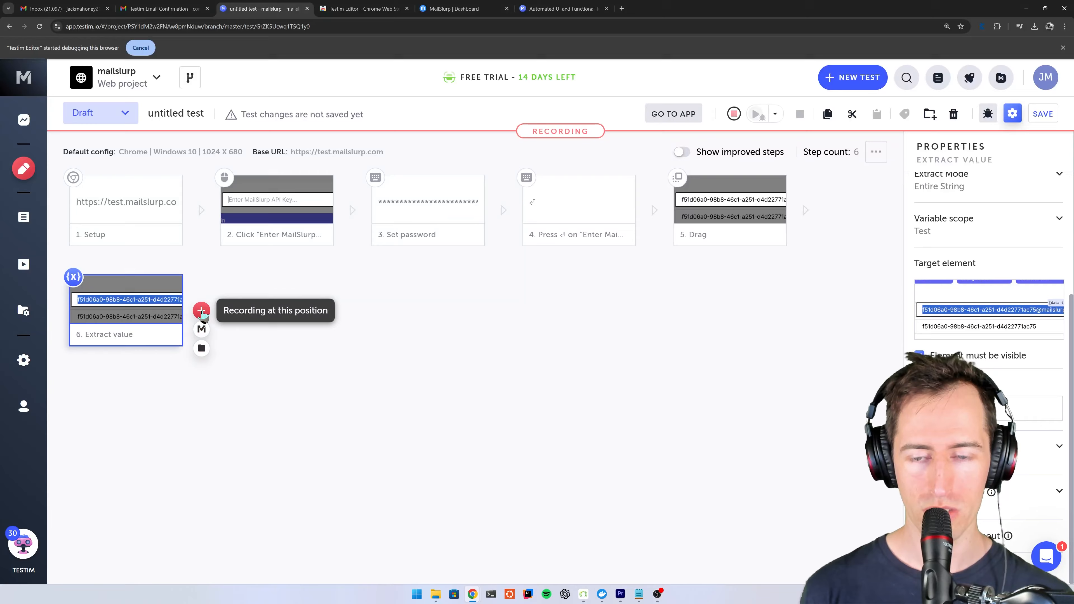
left_click(202, 312)
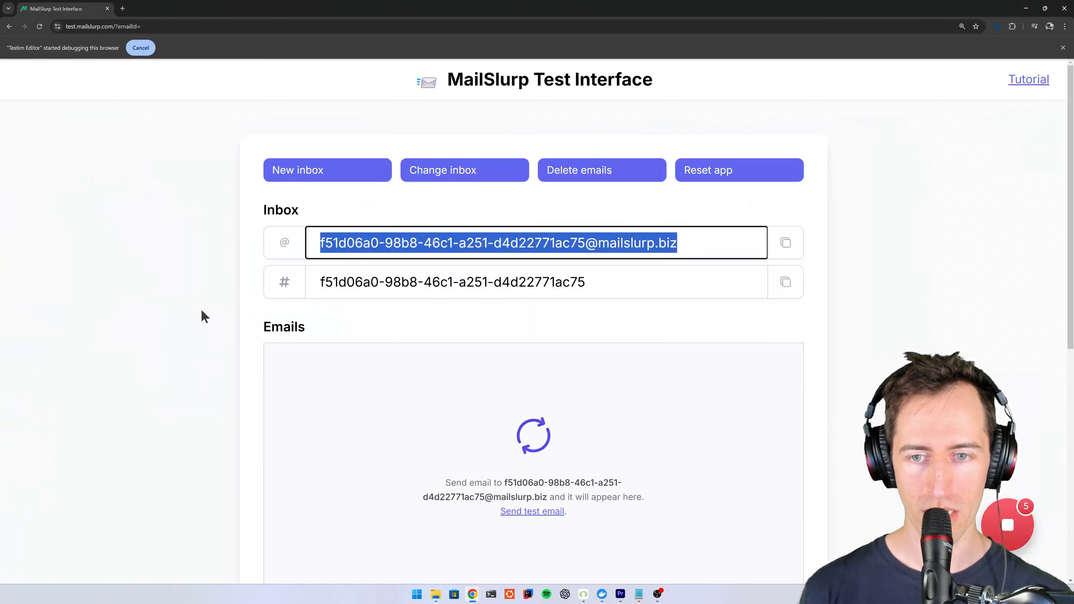
left_click(226, 26)
type("api.mailslurp.com/test-application")
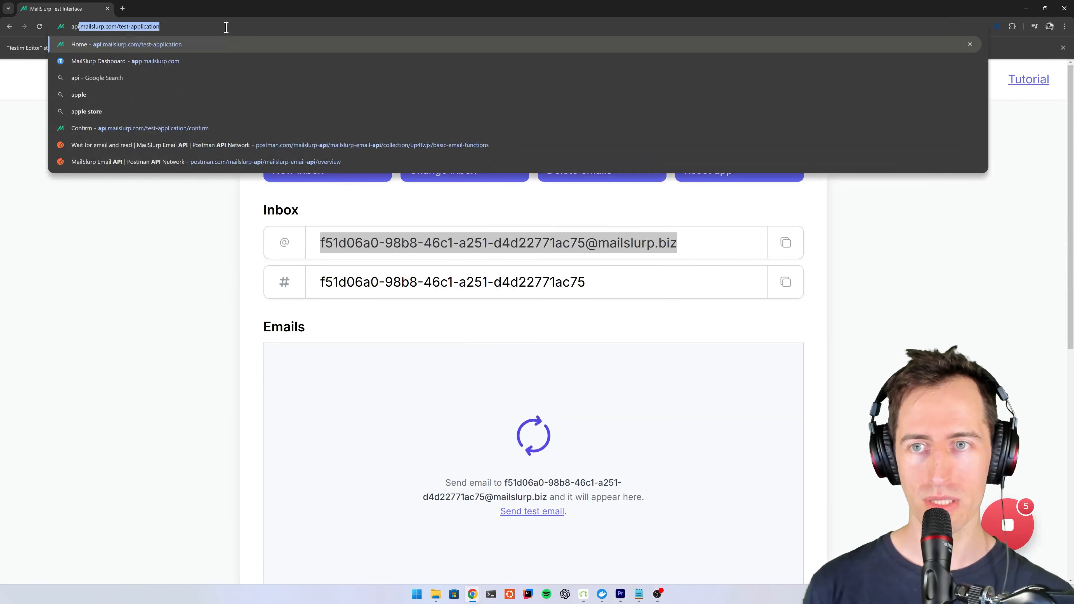
key("Return")
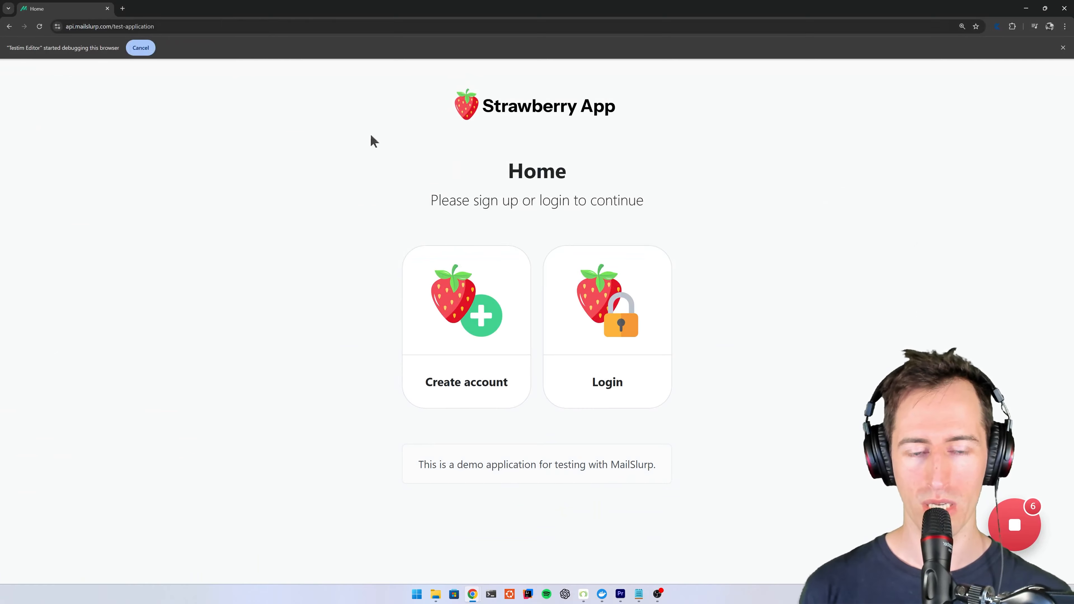
left_click(482, 301)
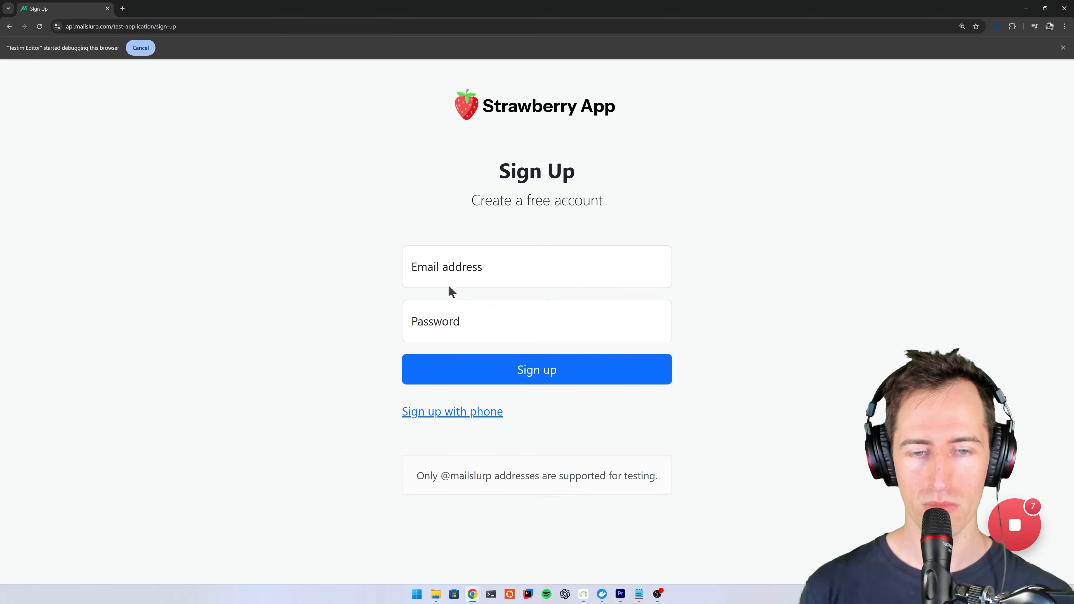
left_click(447, 263)
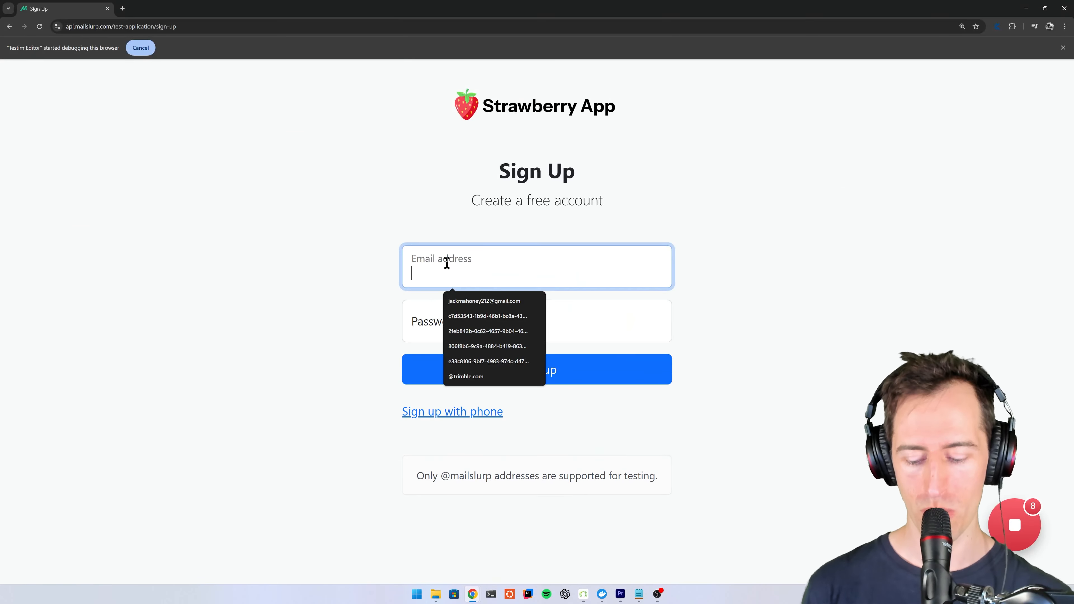
type("test")
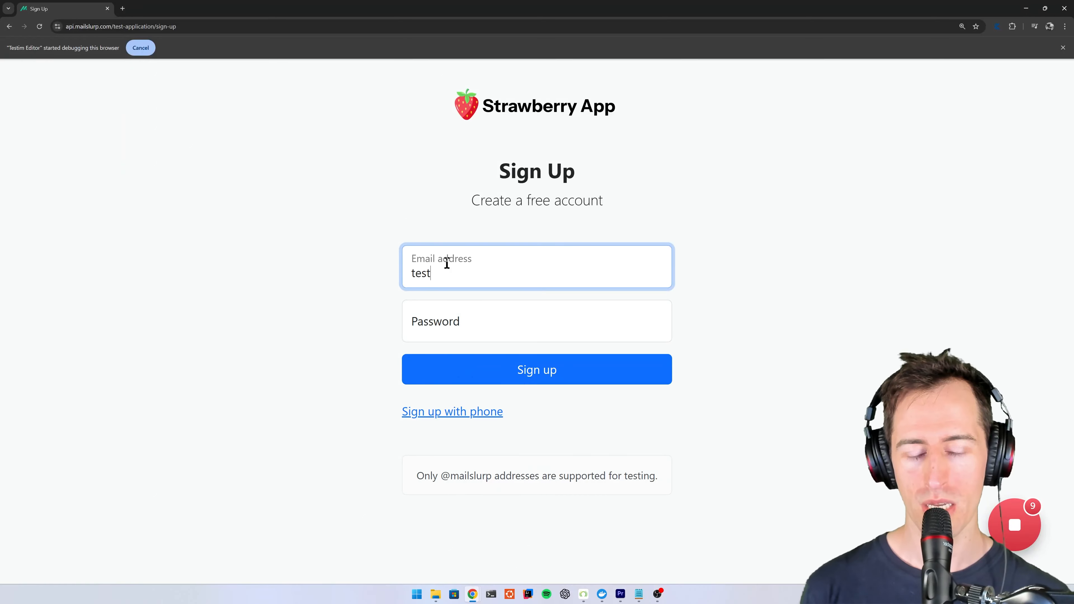
- Replace the text to assign in the recorded email entry step of the Testim test with the variable email
key("alt+Tab")
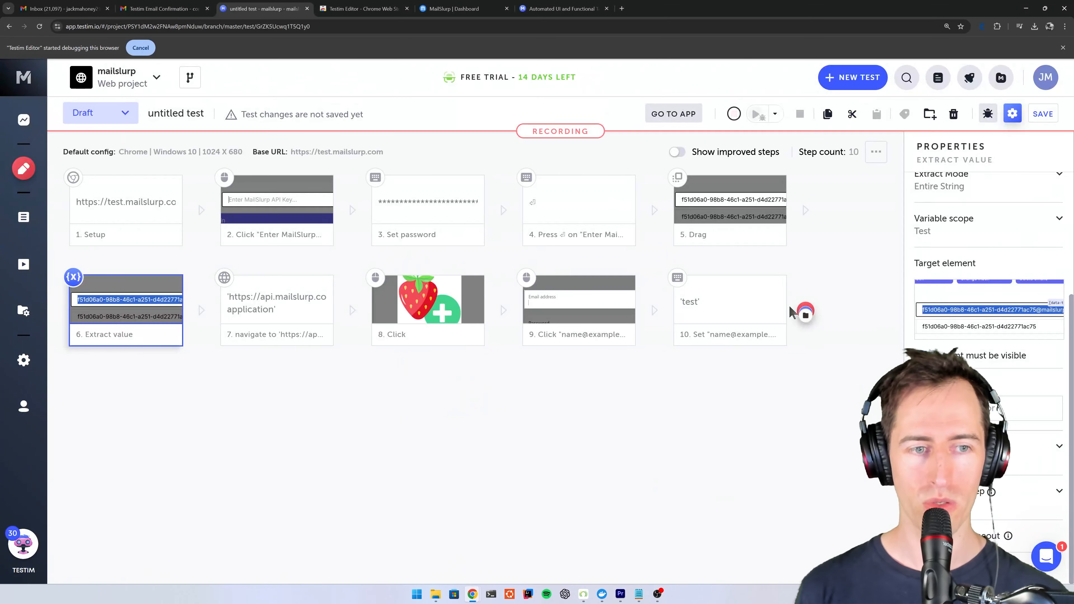
left_click(750, 322)
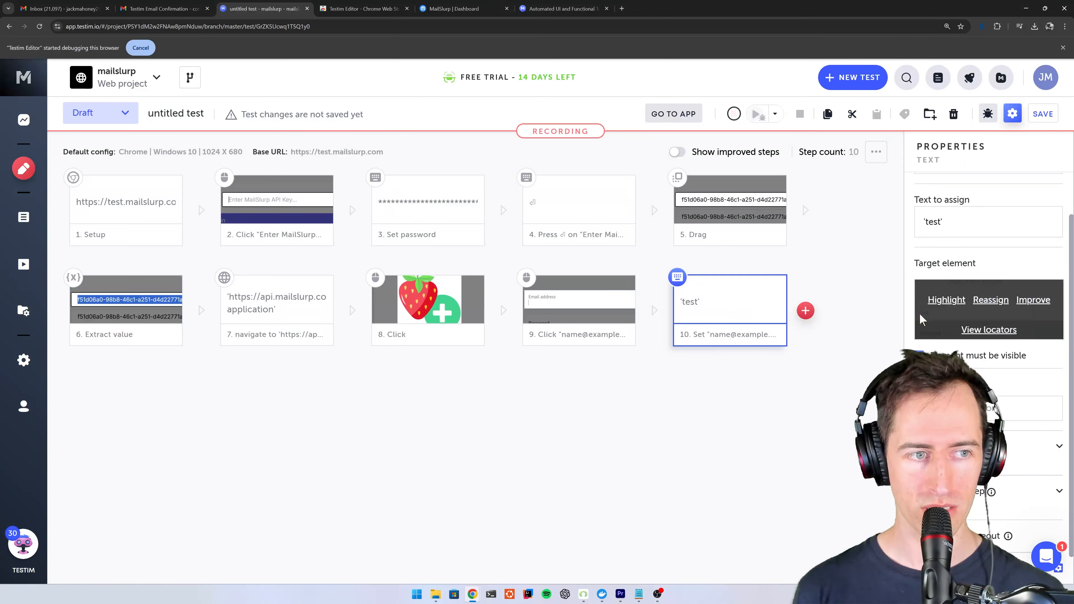
scroll(947, 232, "up", 2)
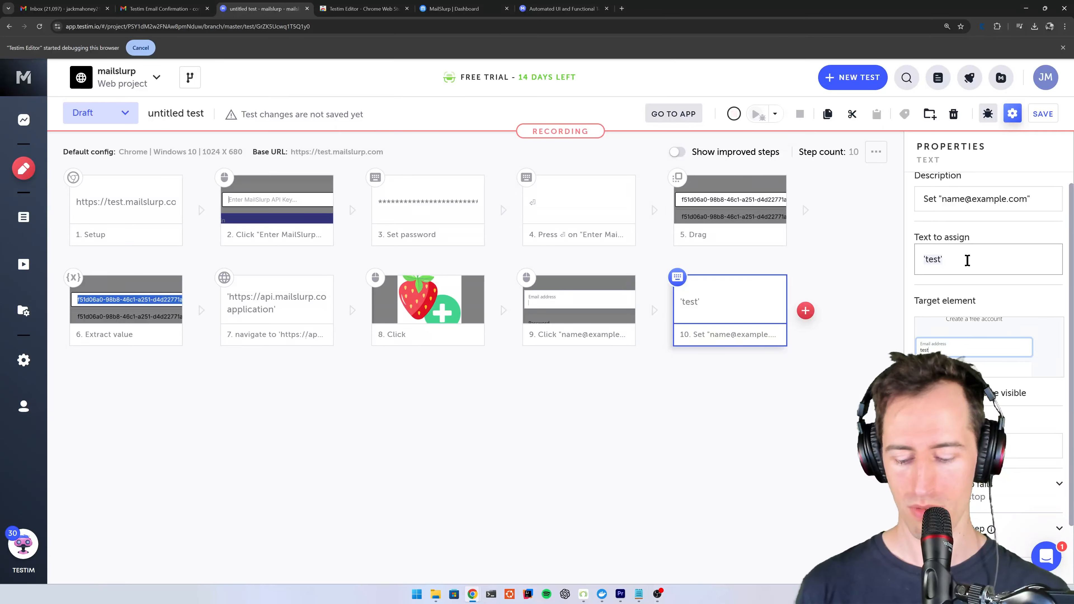
type("email")
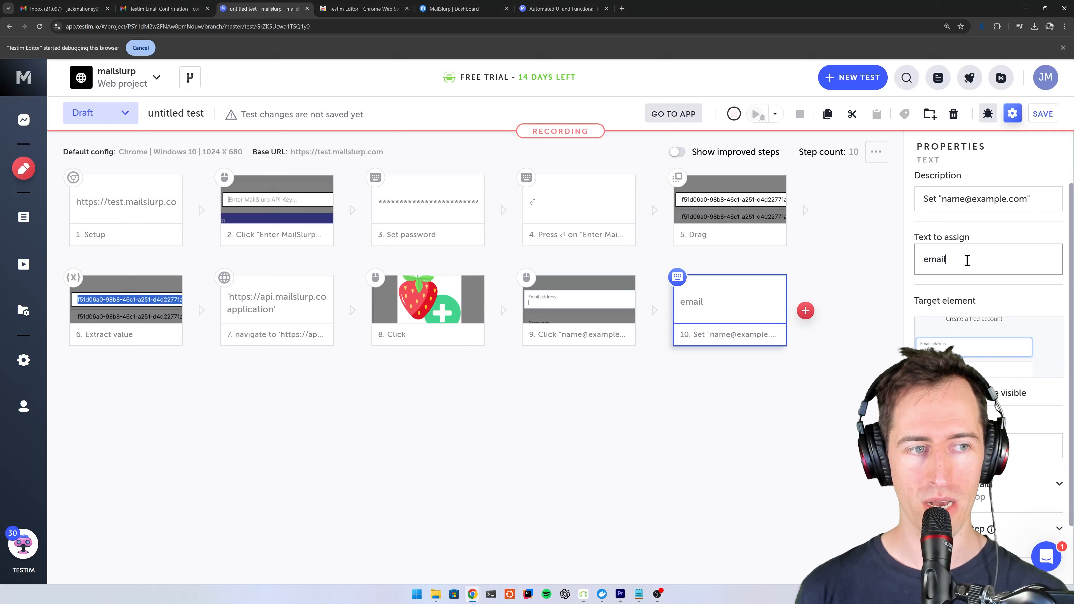
- Continue recording after the email entry step and fill in the account password on the Strawberry App sign-up form
left_click(739, 442)
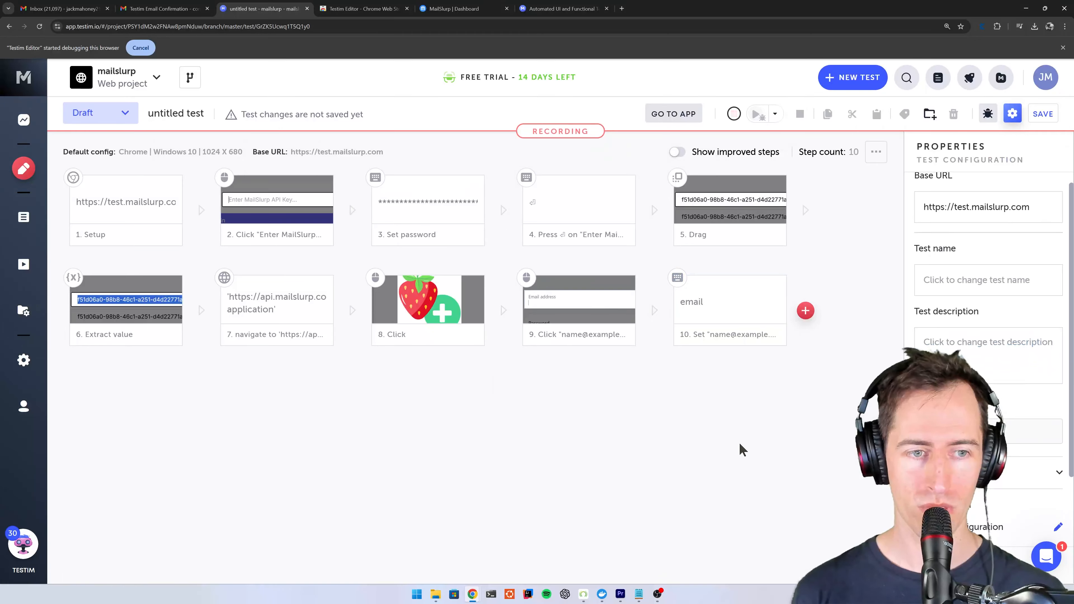
left_click(807, 316)
left_click(484, 323)
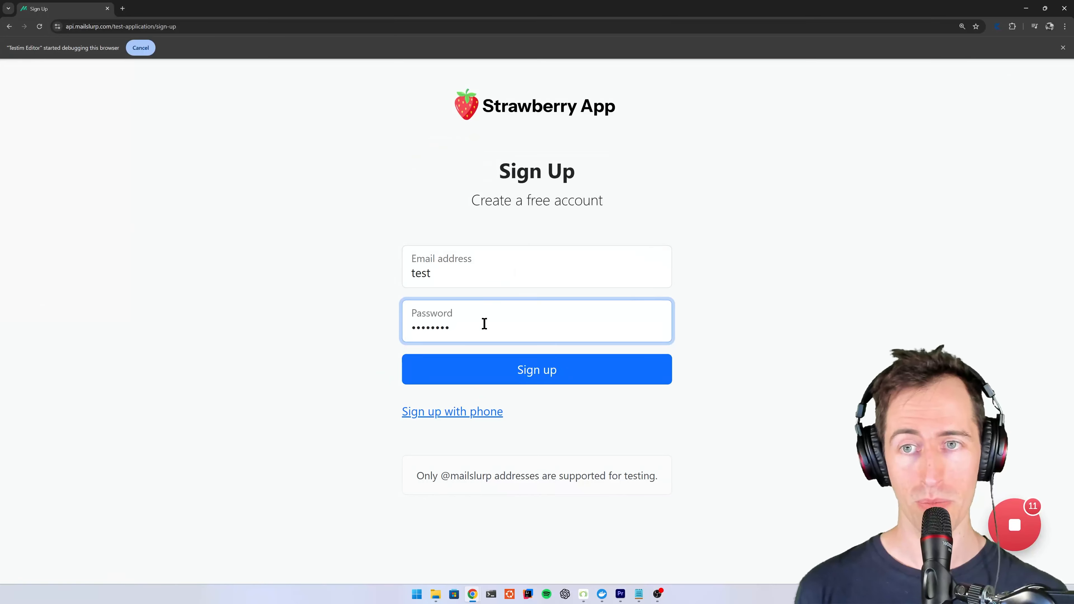
left_click(305, 354)
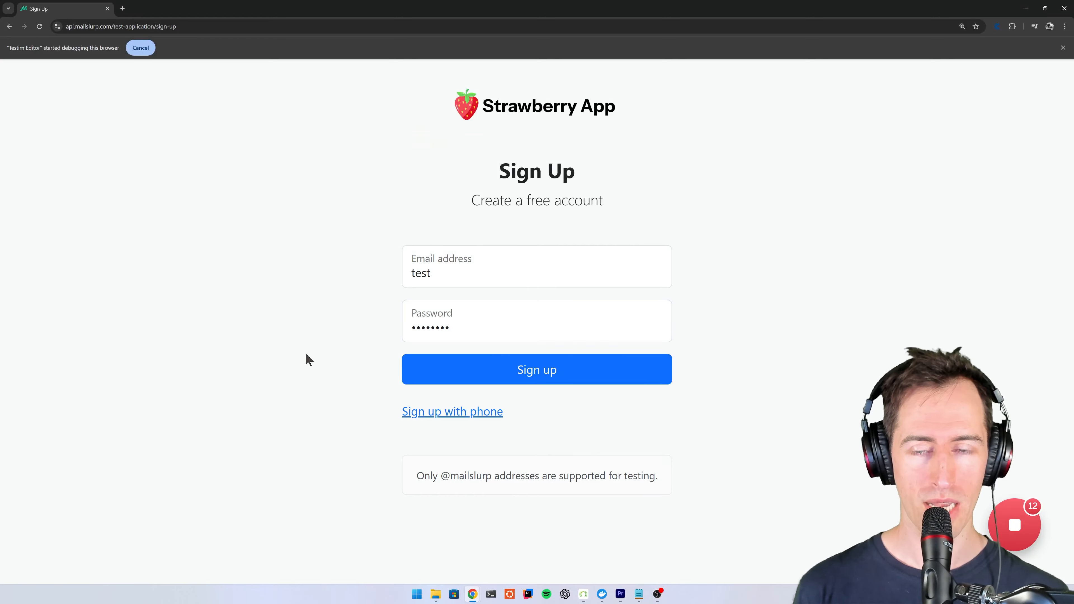
key("alt+Tab")
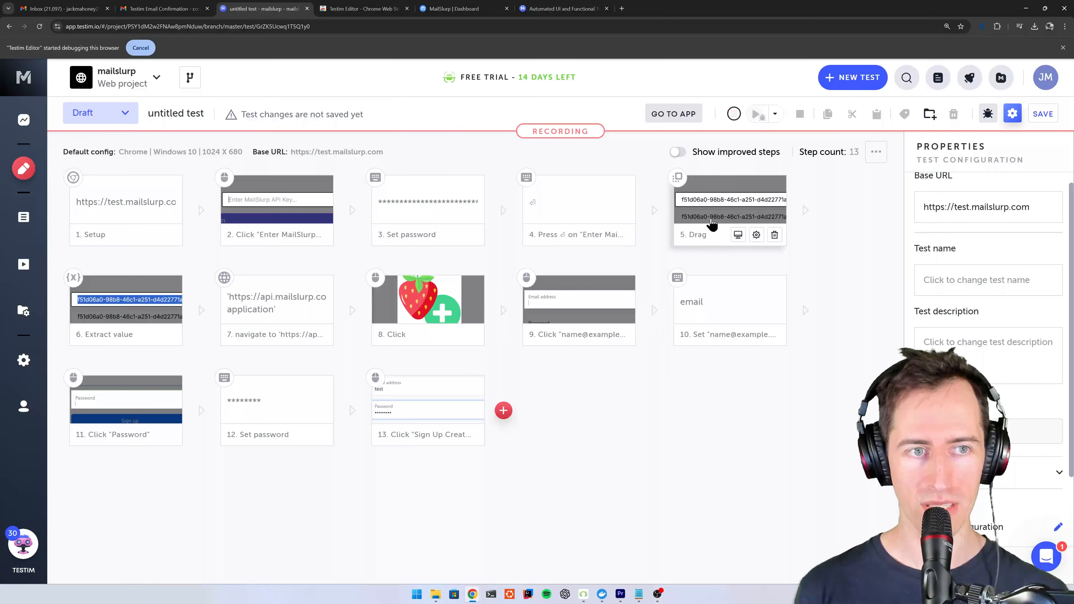
- Stop recording the Testim test, run it, and return to the test editor
left_click(734, 115)
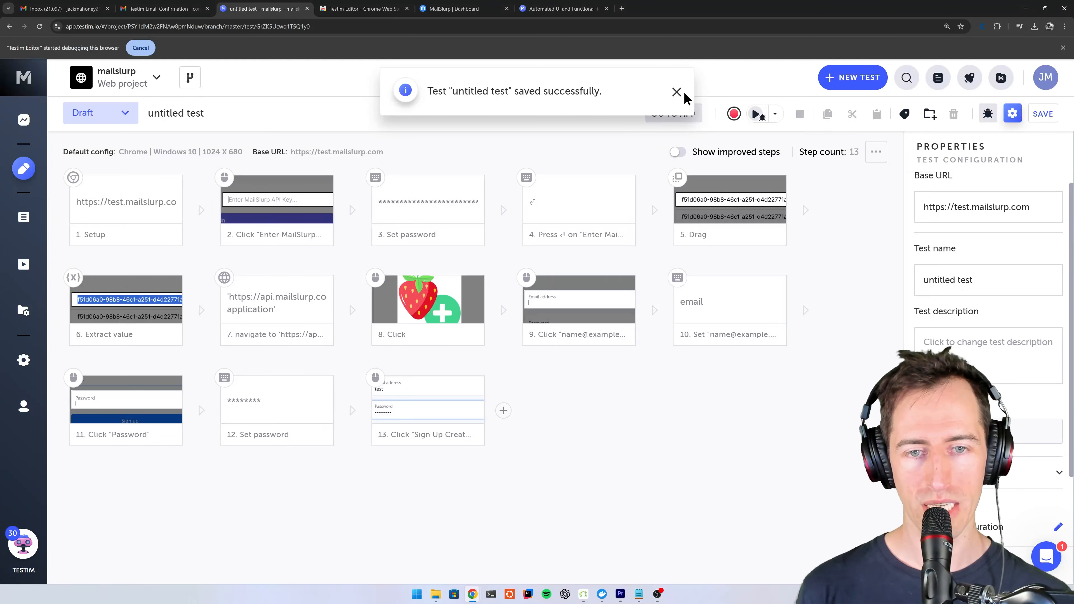
left_click(756, 113)
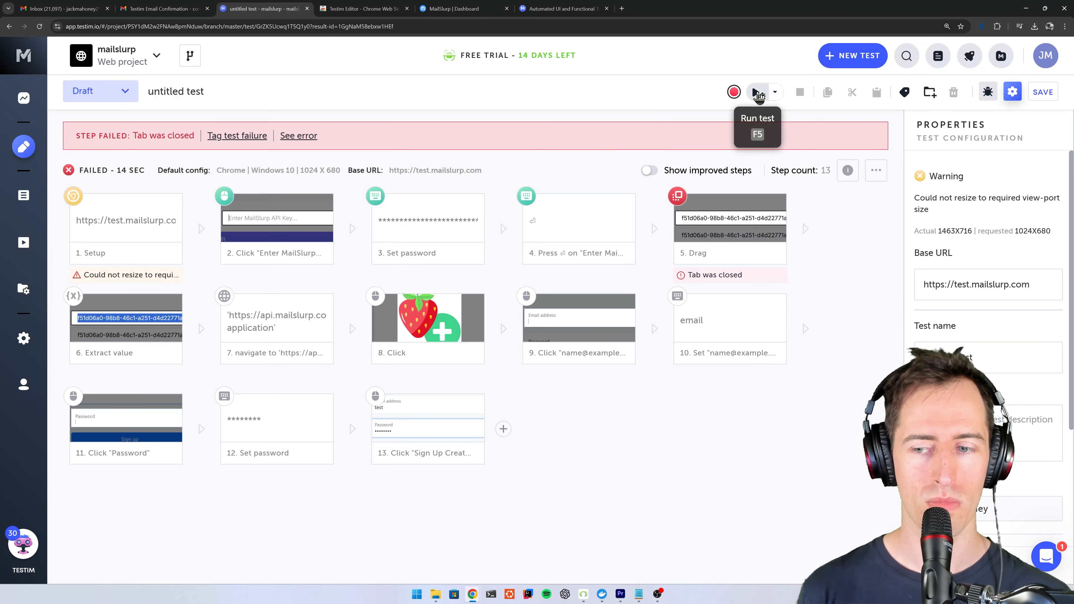
left_click(758, 92)
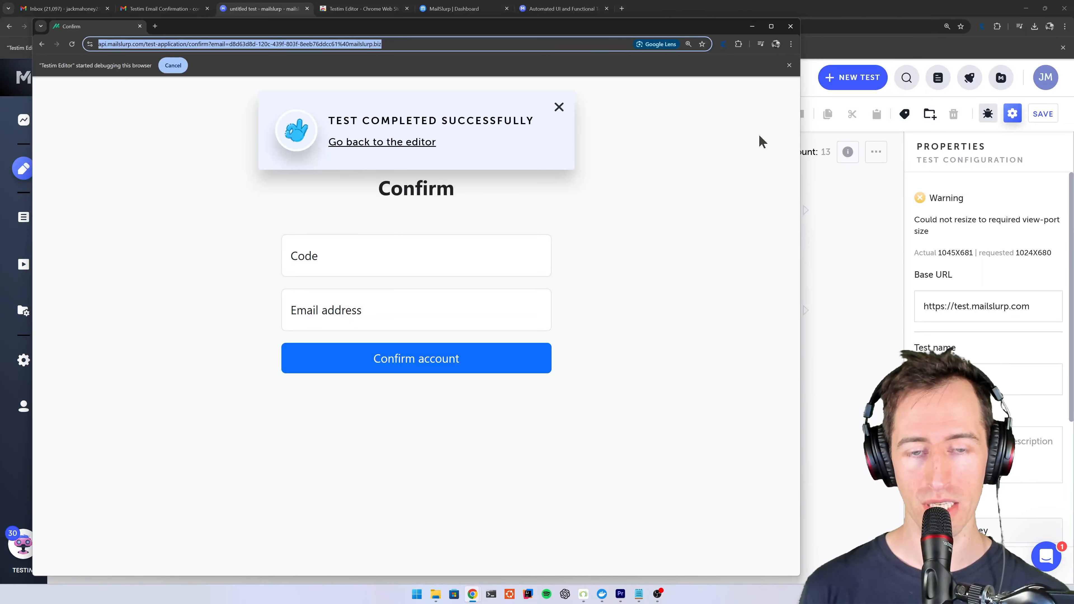
left_click(867, 267)
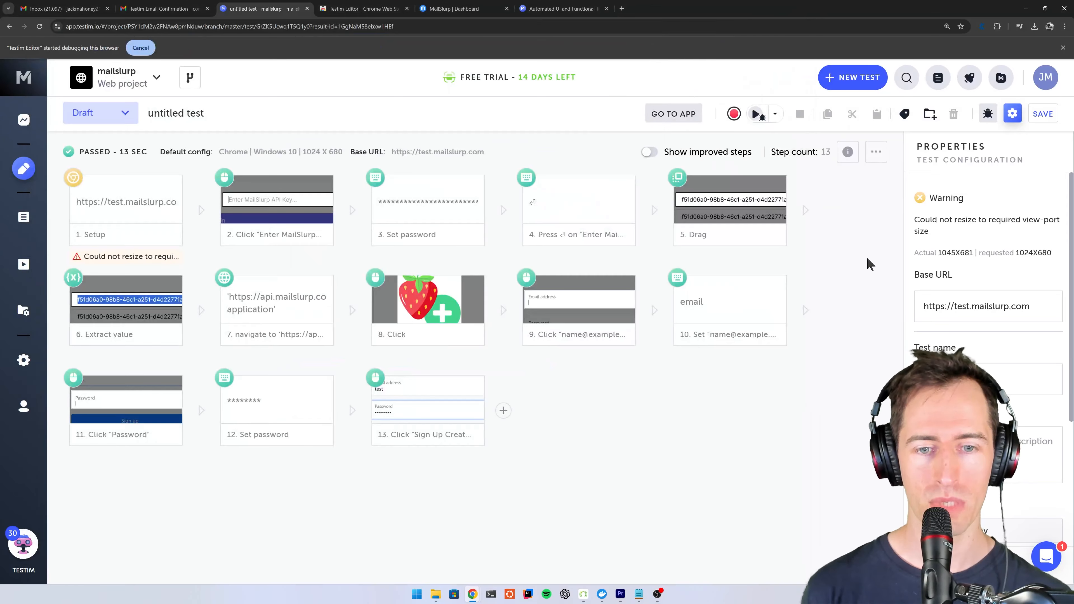
- Resume recording after the last test step, navigate to test.mailslurp.com, and open the email "Please confirm your email address"
left_click(502, 411)
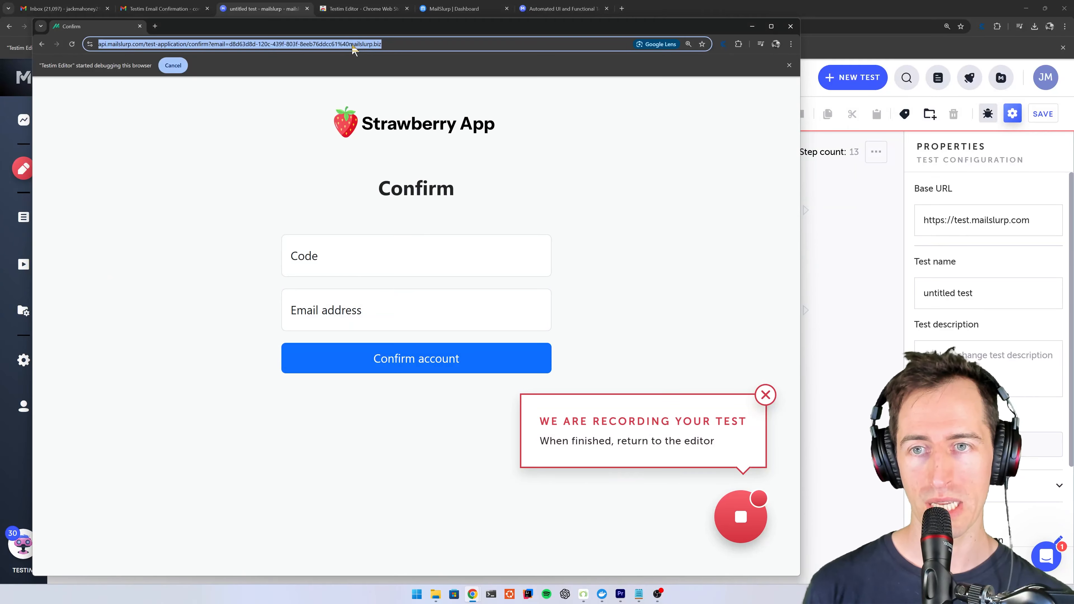
type("test.mailslurp.com")
key("Return")
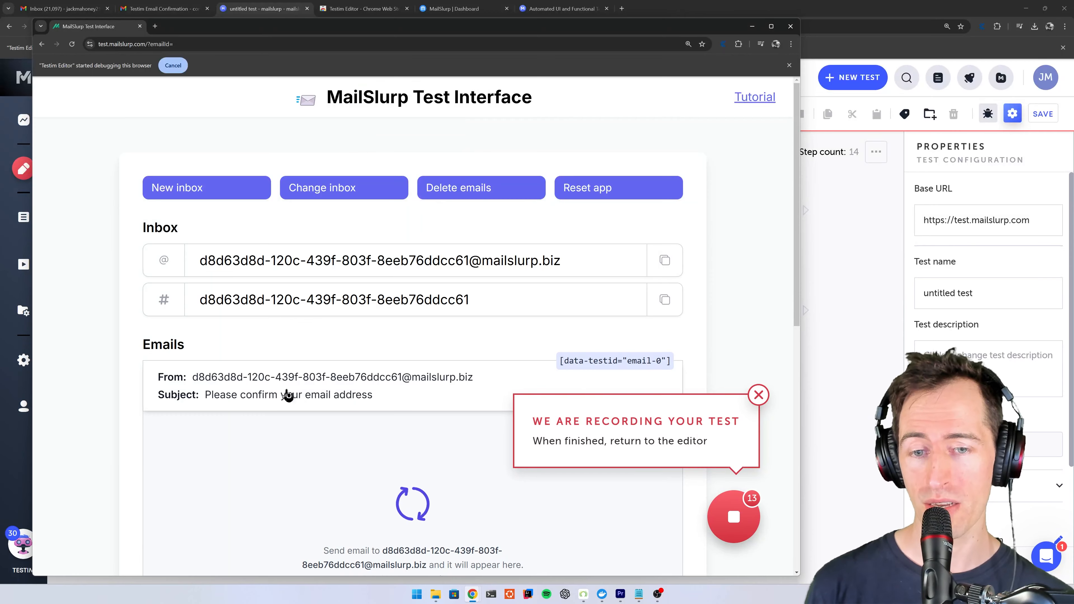
left_click(311, 393)
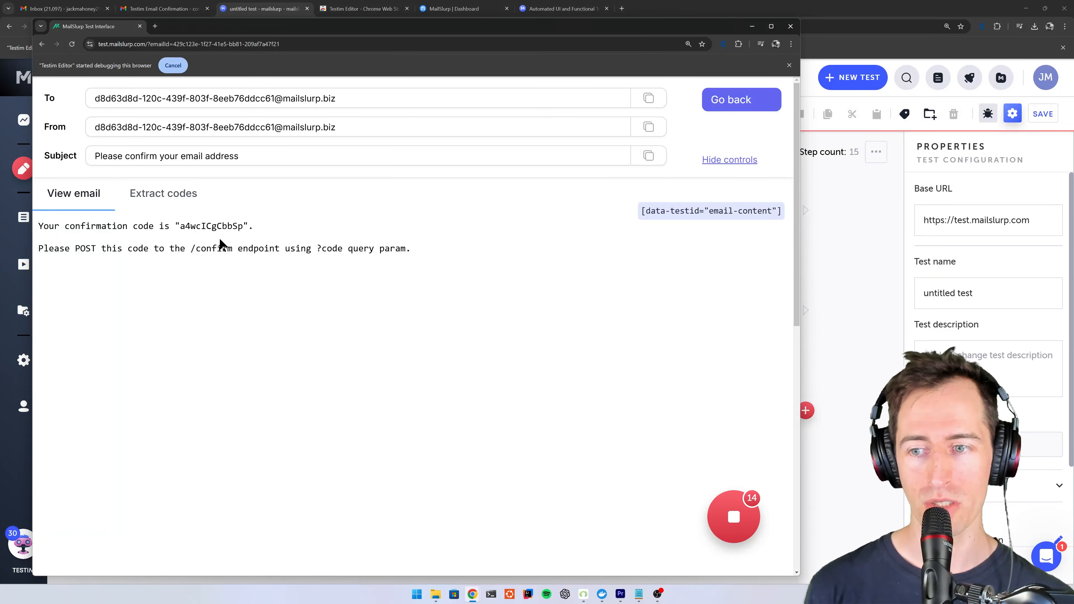
- Extract the confirmation code from the email with the regex pattern is "(.+)" and select the match with index 1
left_click(167, 197)
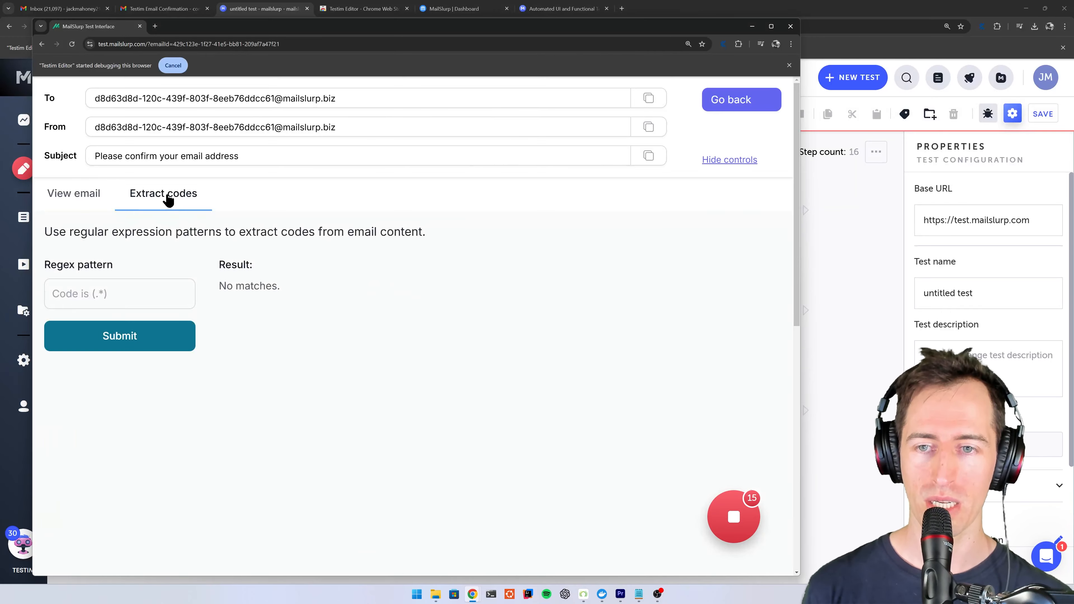
left_click(177, 294)
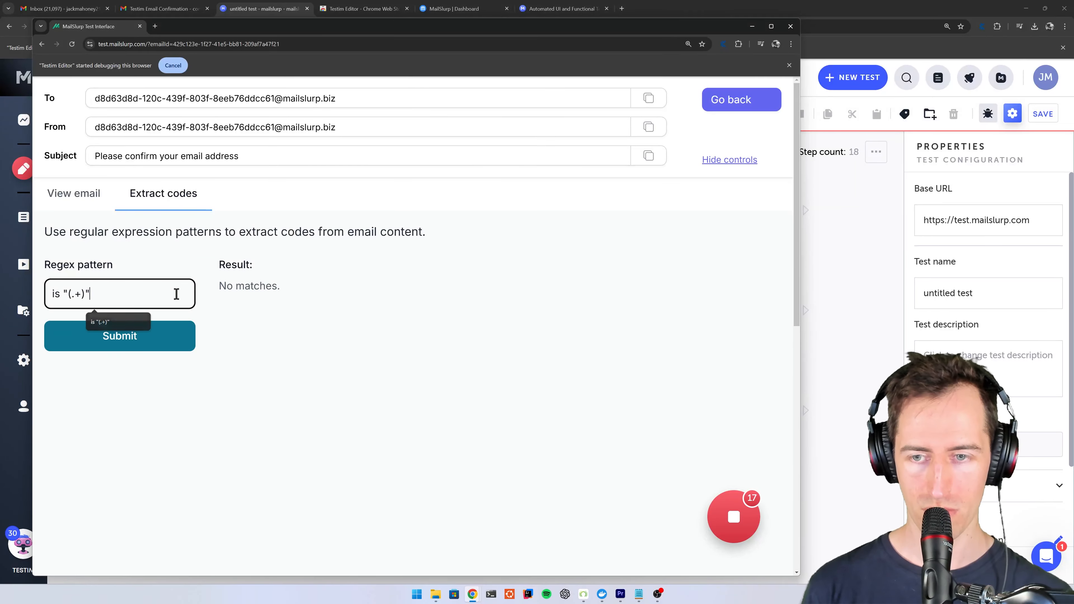
left_click(147, 342)
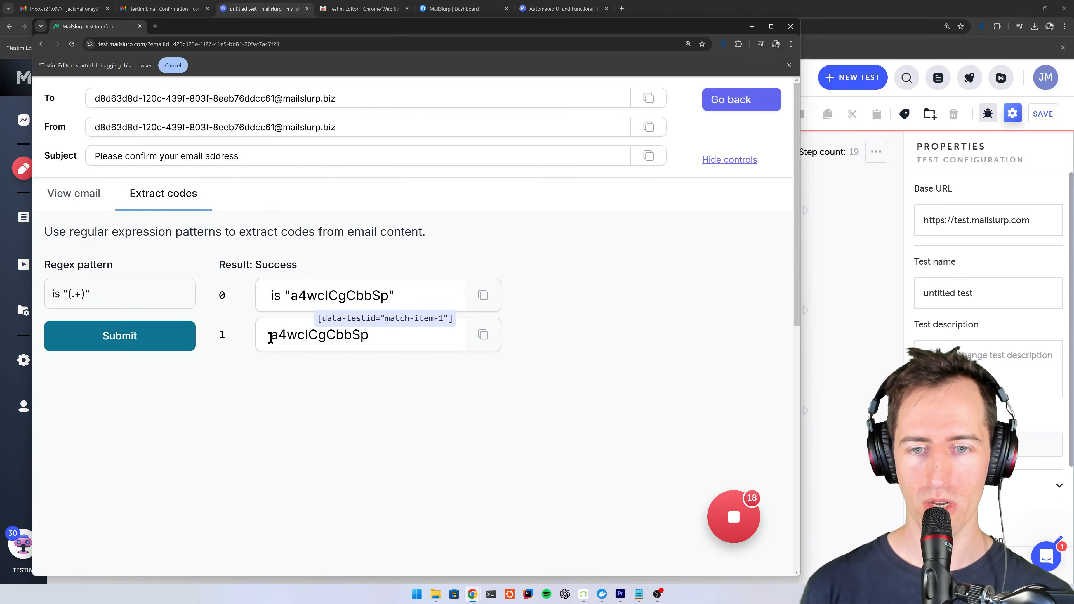
double_click(284, 337)
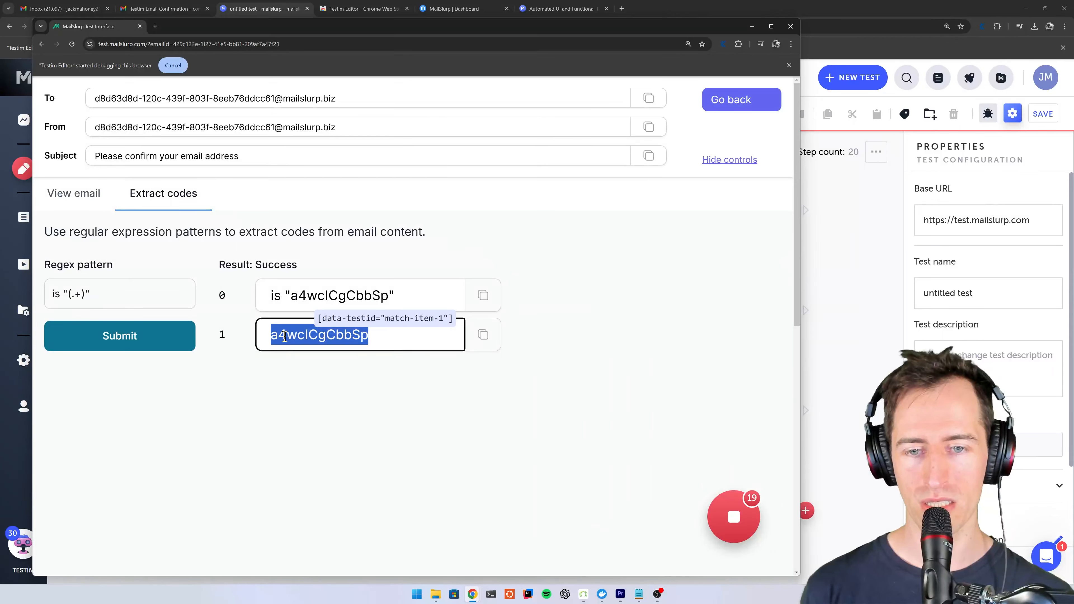
- Add an extract value step at the end of the test, targeting the extracted code in match item 1
left_click(882, 253)
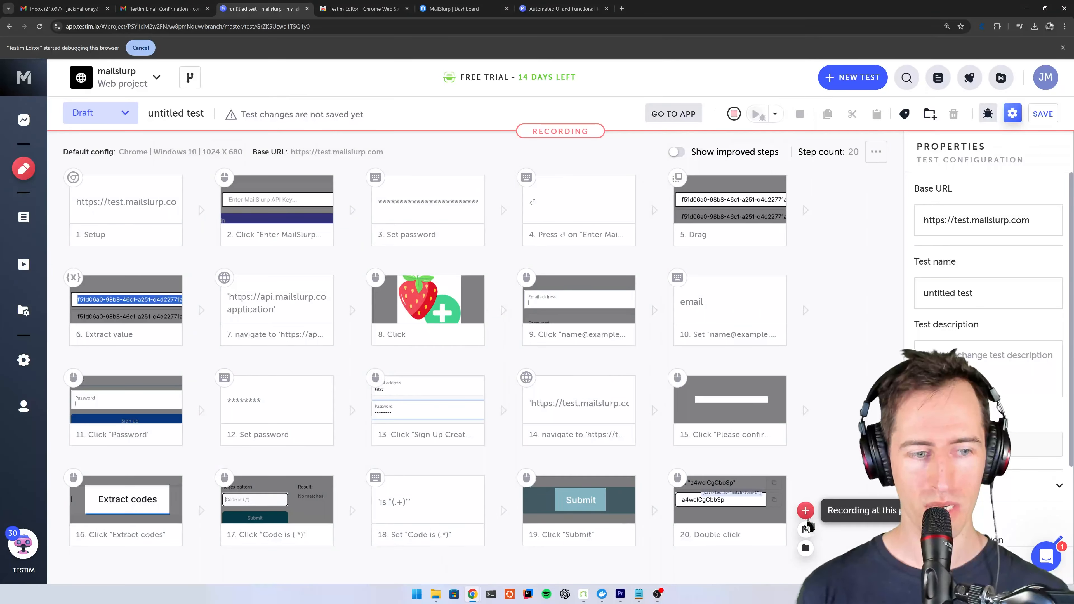
left_click(806, 529)
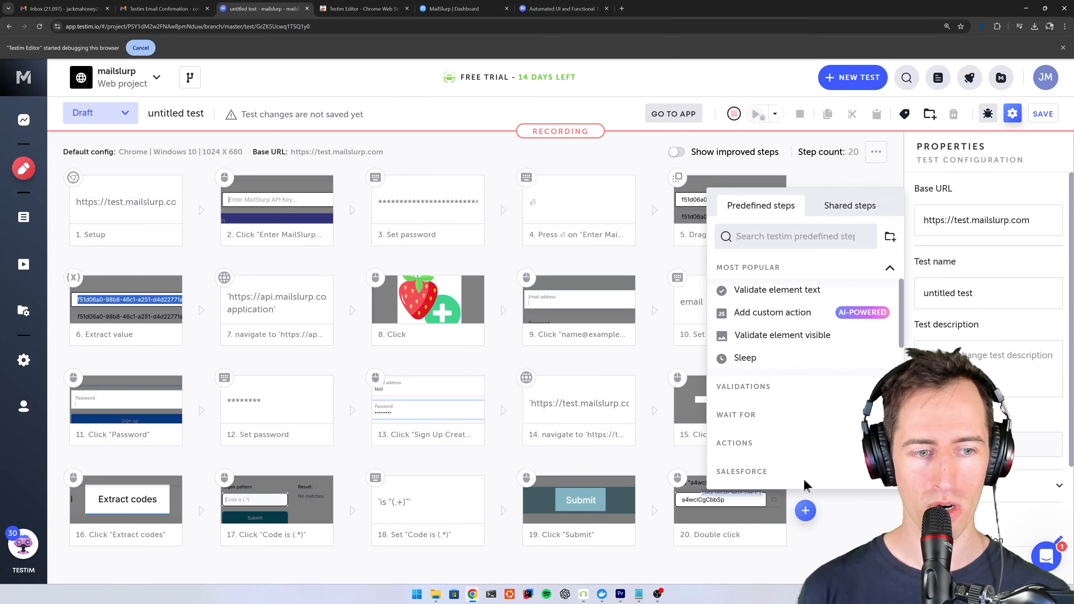
left_click(757, 443)
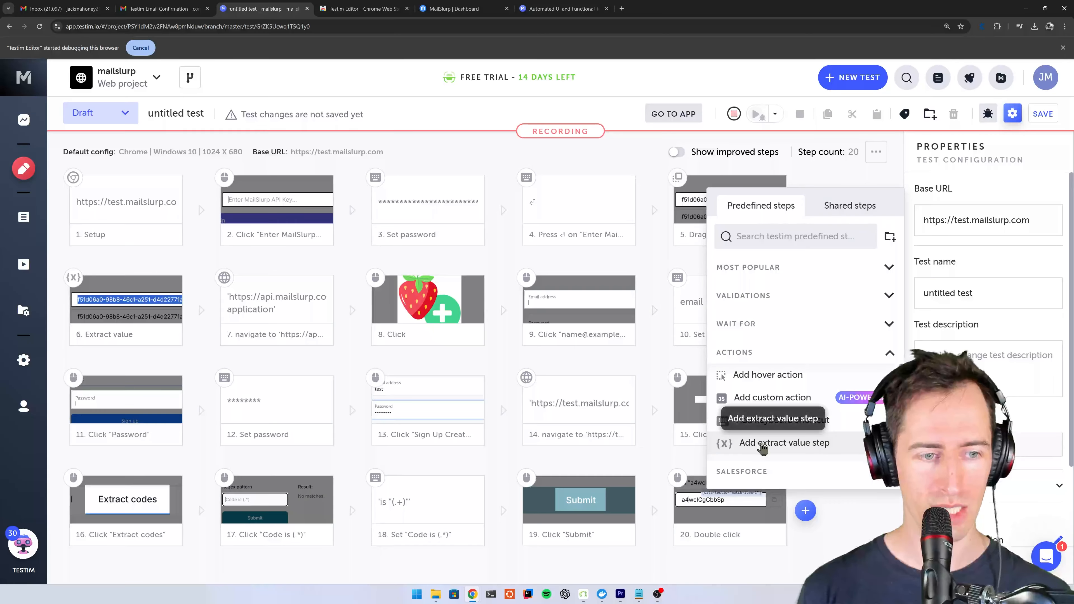
left_click(762, 444)
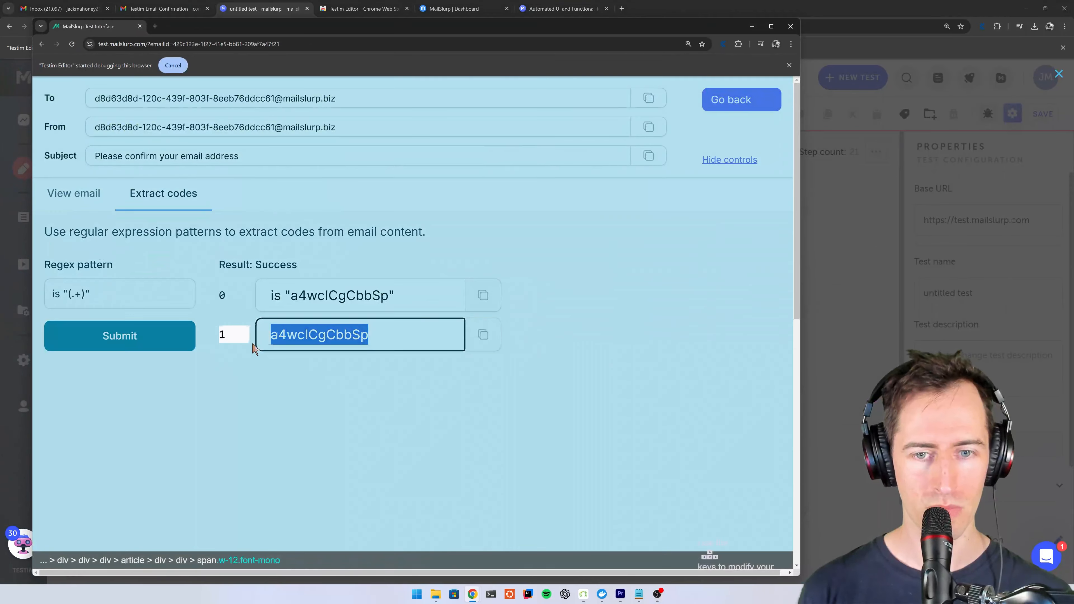
left_click(298, 334)
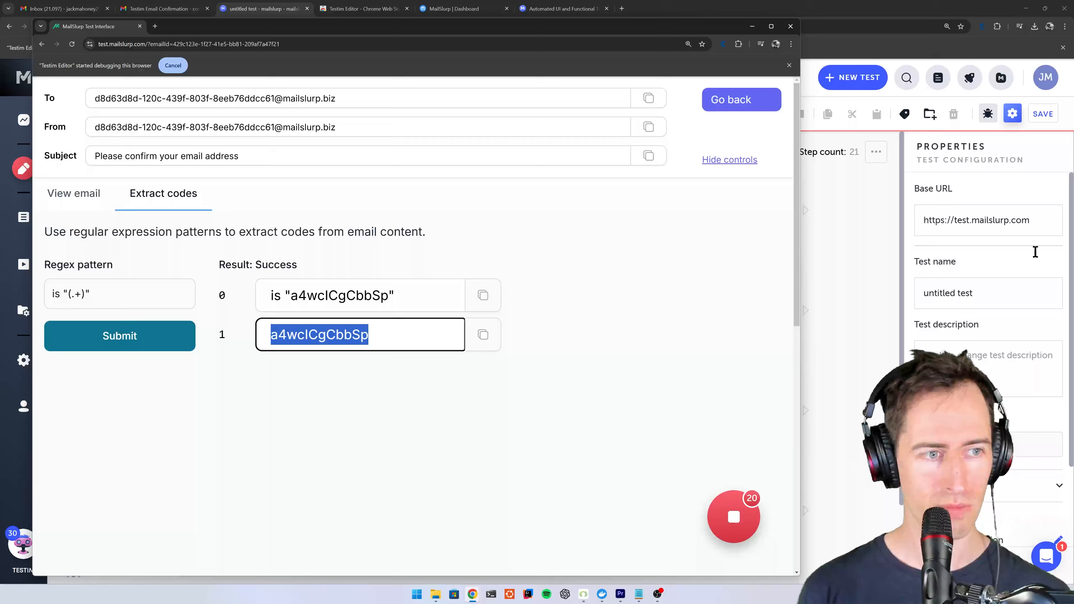
- Set the variable name of the new Extract value step to code
scroll(952, 254, "down", 3)
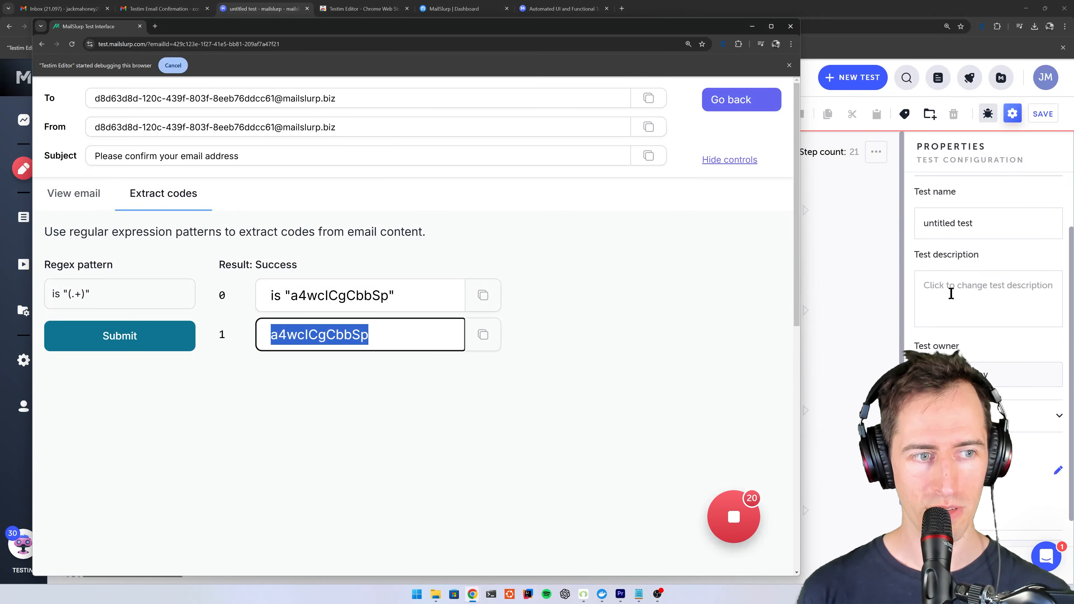
scroll(951, 291, "up", 3)
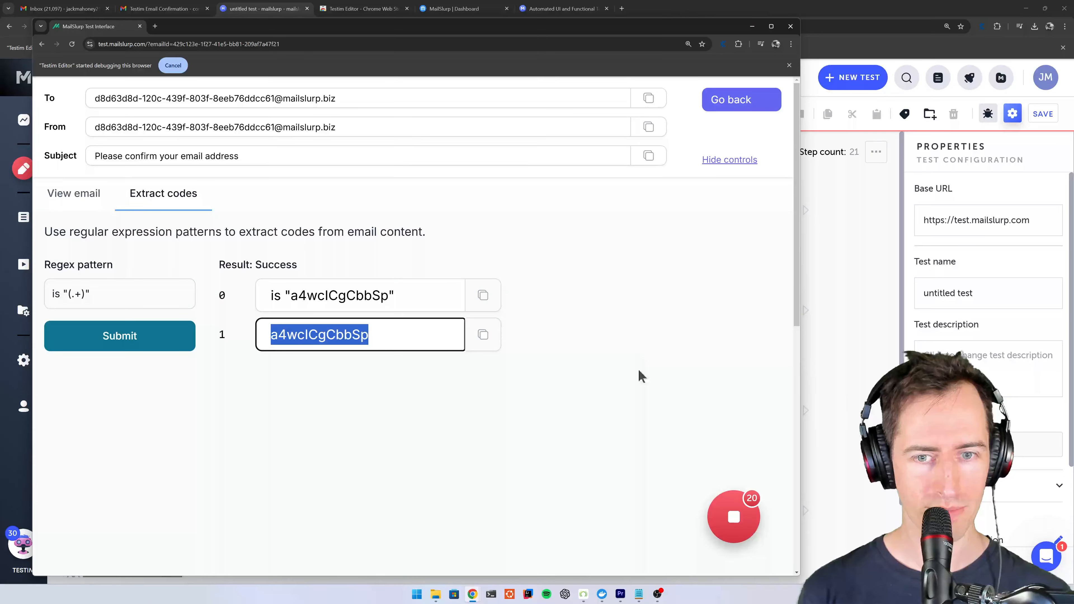
left_click(883, 281)
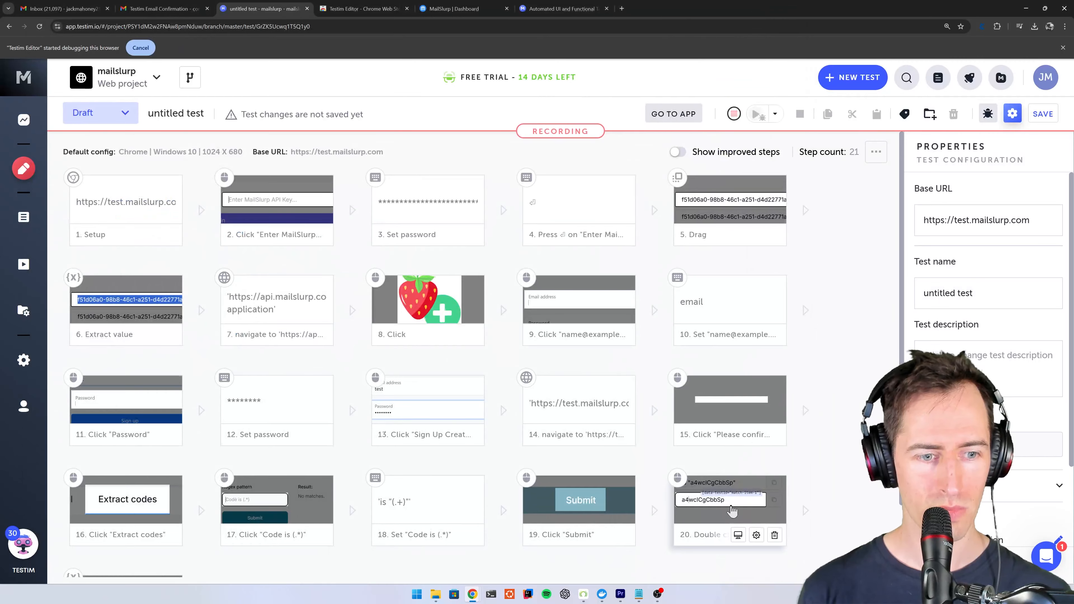
left_click(722, 523)
scroll(808, 516, "down", 2)
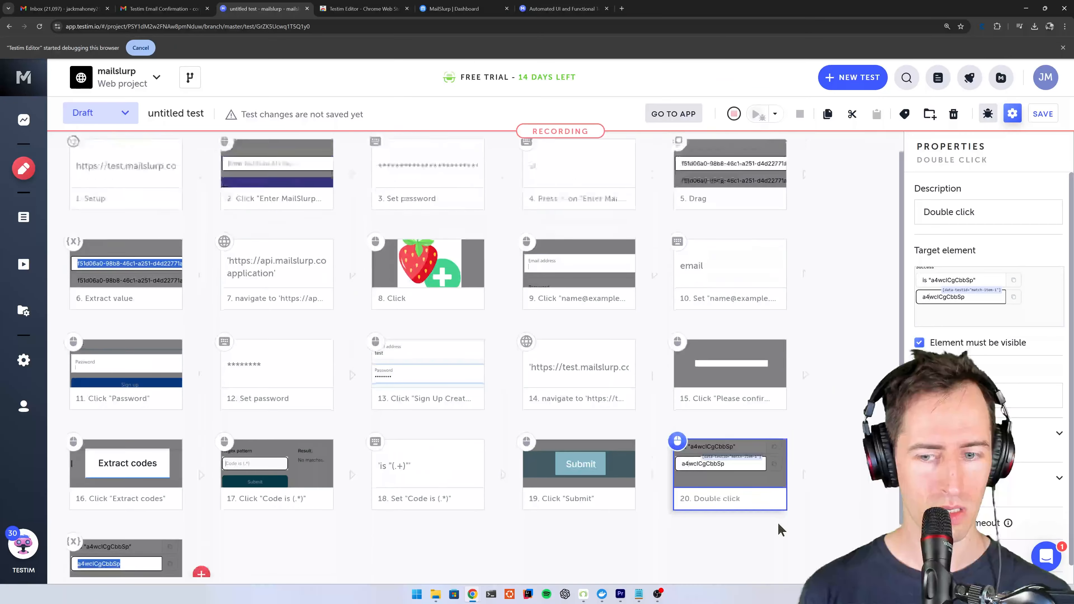
left_click(126, 546)
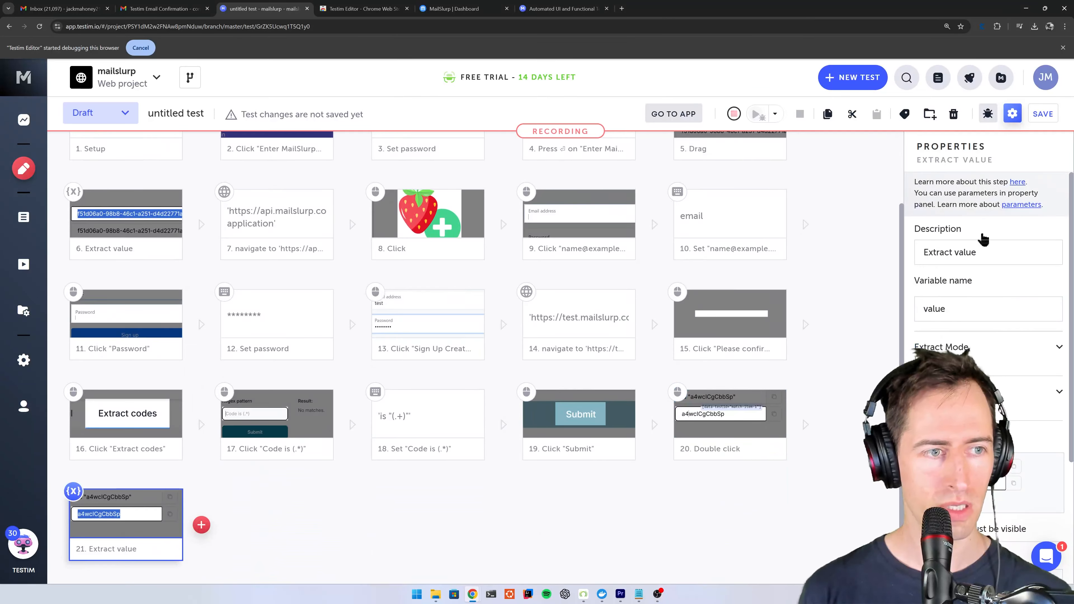
double_click(933, 313)
type("code")
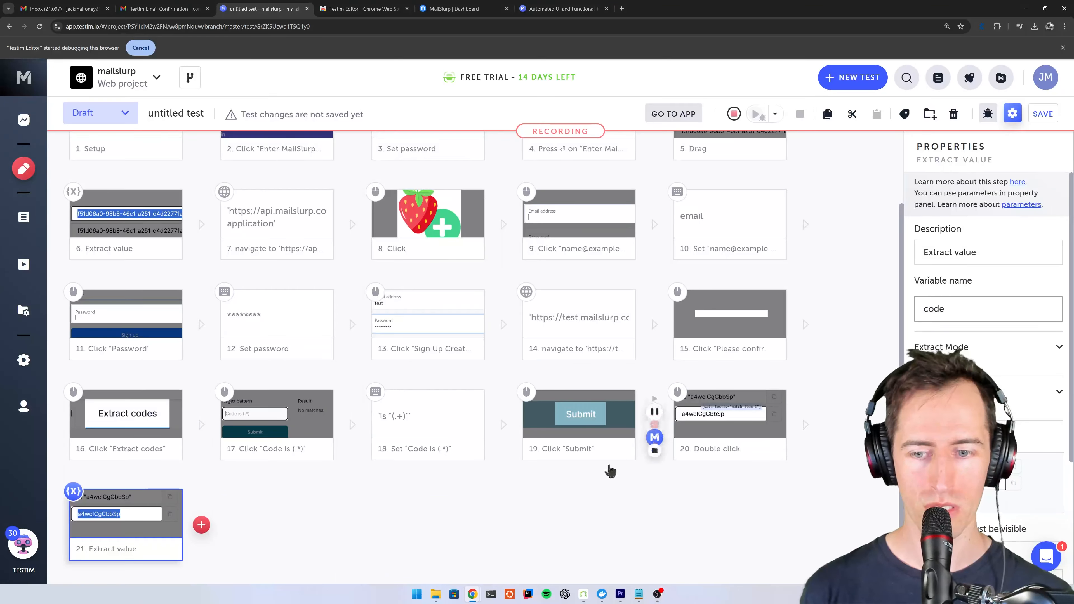
- Continue recording after the code extraction step and navigate the recorded window to api.mailslurp.com/test-application/confirm
left_click(200, 529)
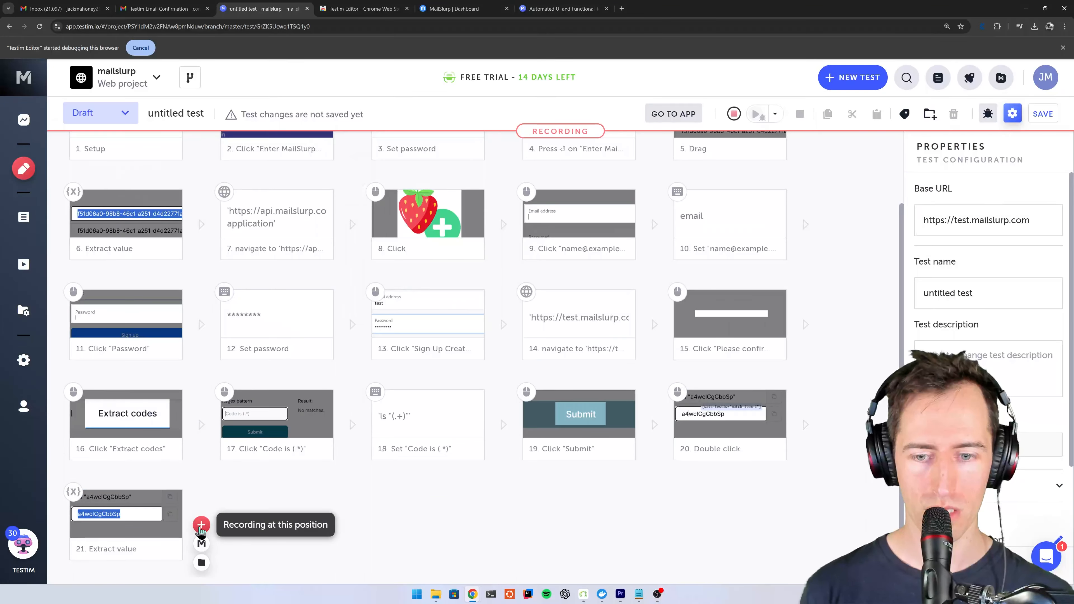
left_click(201, 525)
left_click(232, 44)
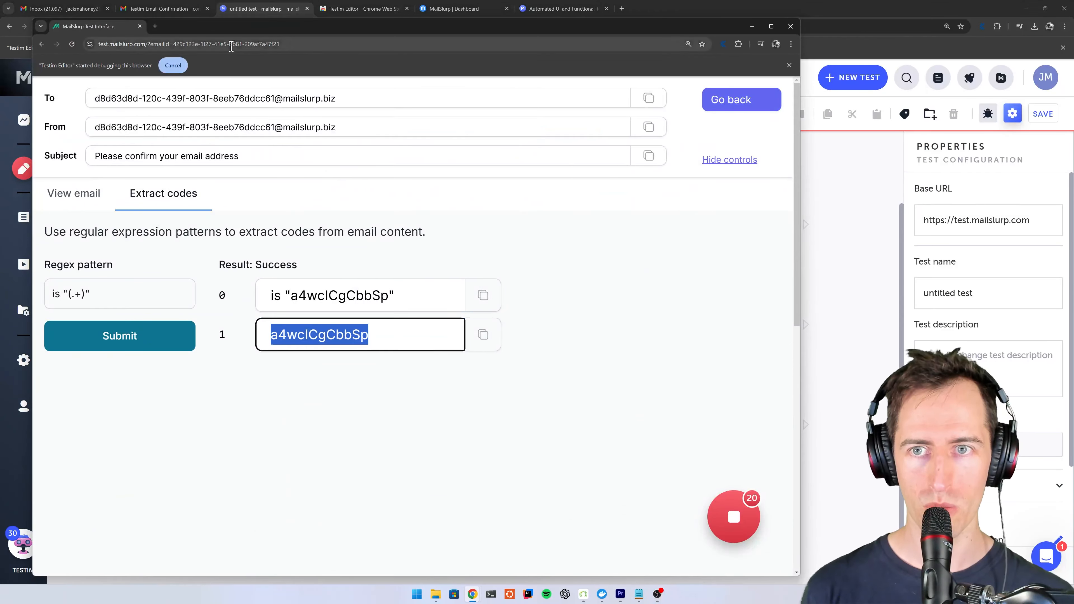
type("api.mailslurp.com/test-application/c")
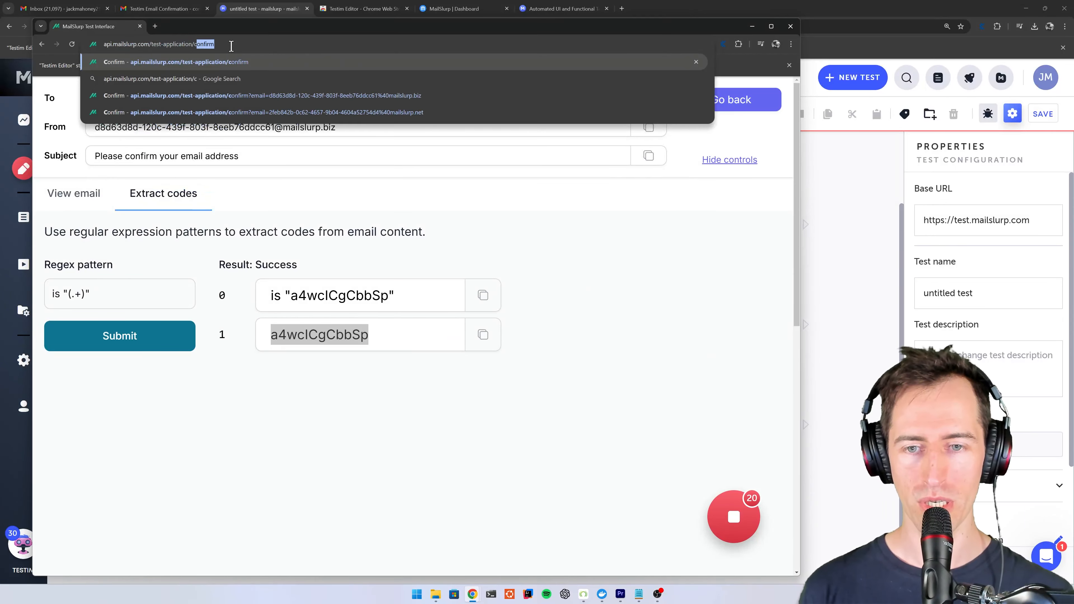
key("Return")
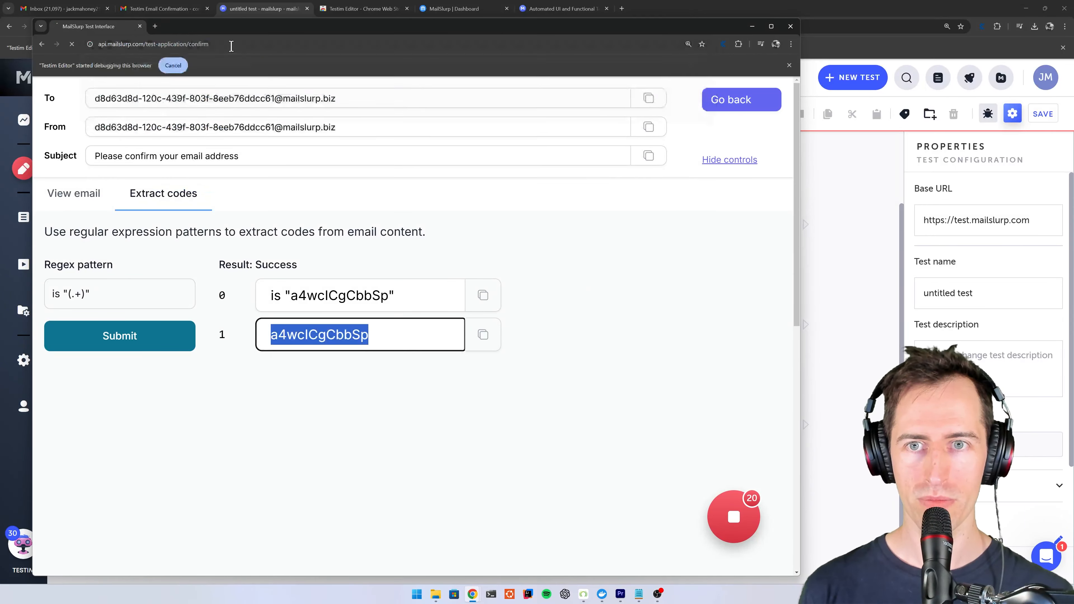
- Fill the Strawberry App confirmation form with the placeholder texts code for the code and email for the email address
left_click(326, 259)
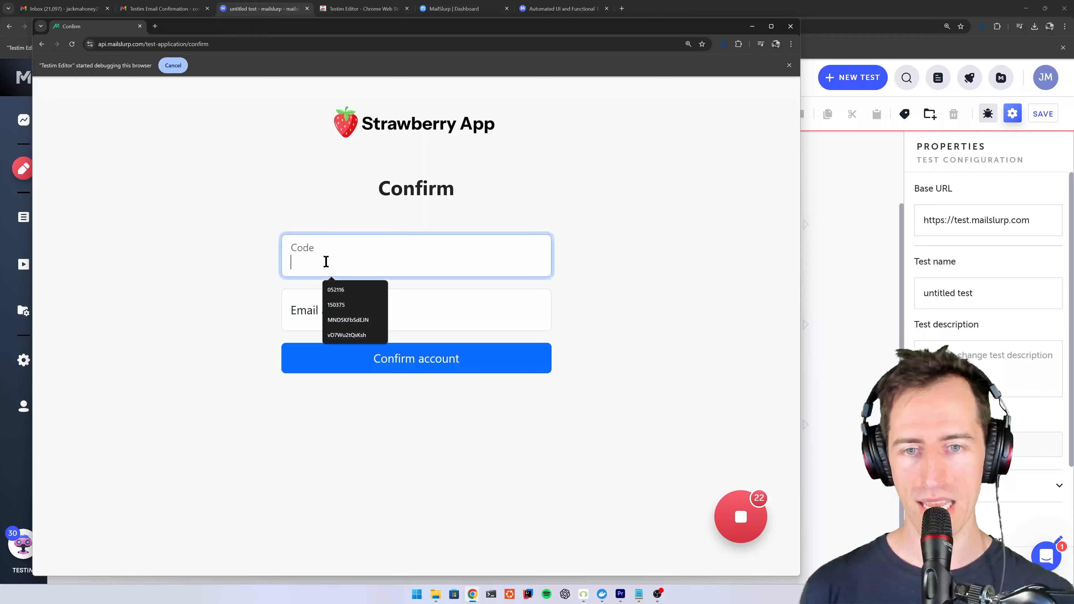
type("code")
left_click(324, 308)
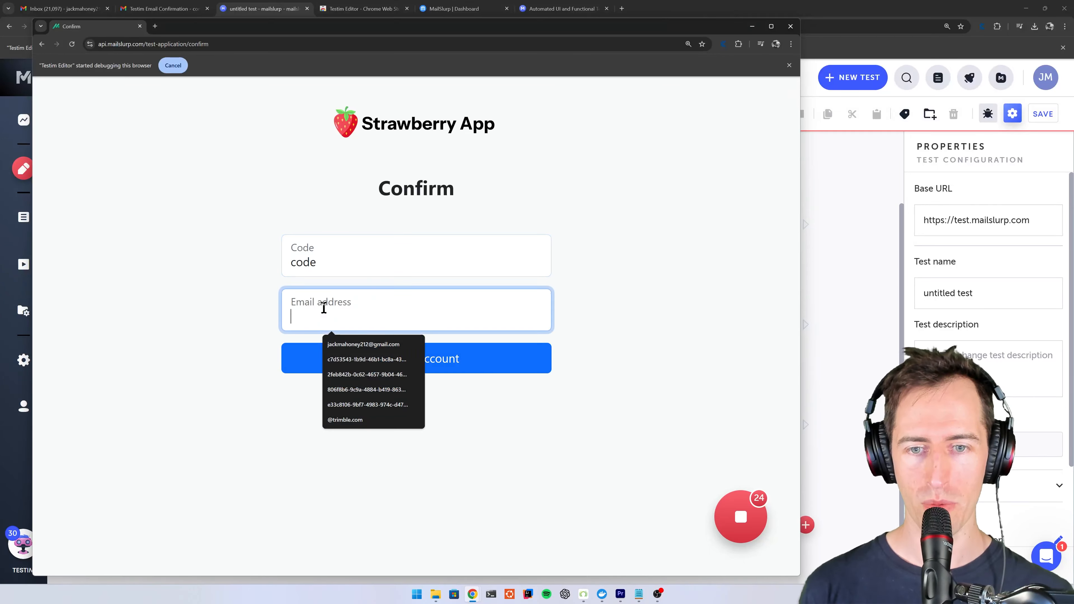
type("email")
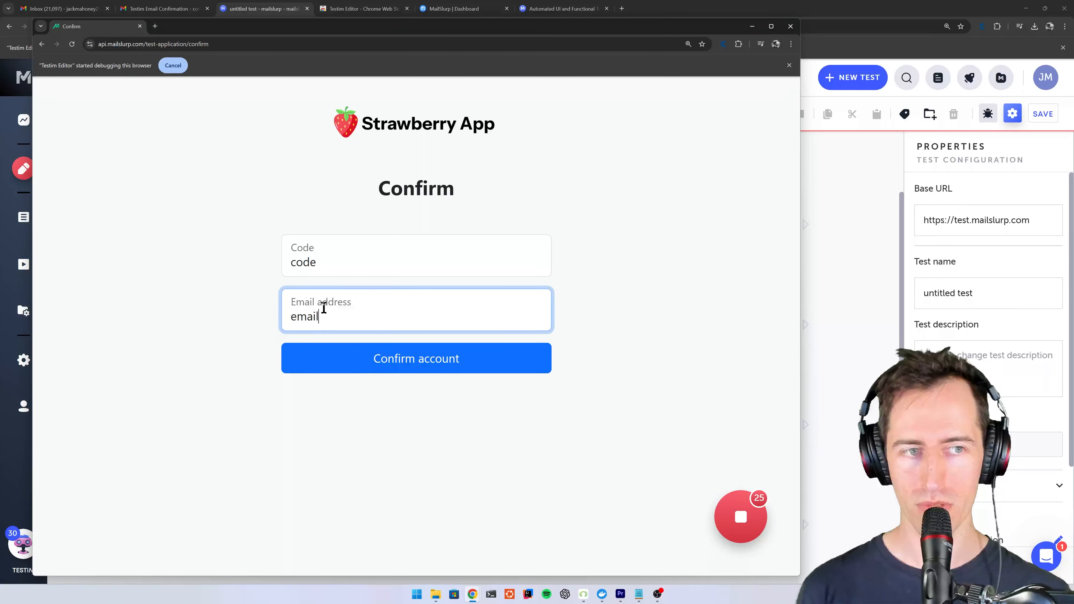
- Set the text to assign in the test's Set "Code" step to the unquoted variable code
left_click(855, 343)
scroll(846, 388, "down", 3)
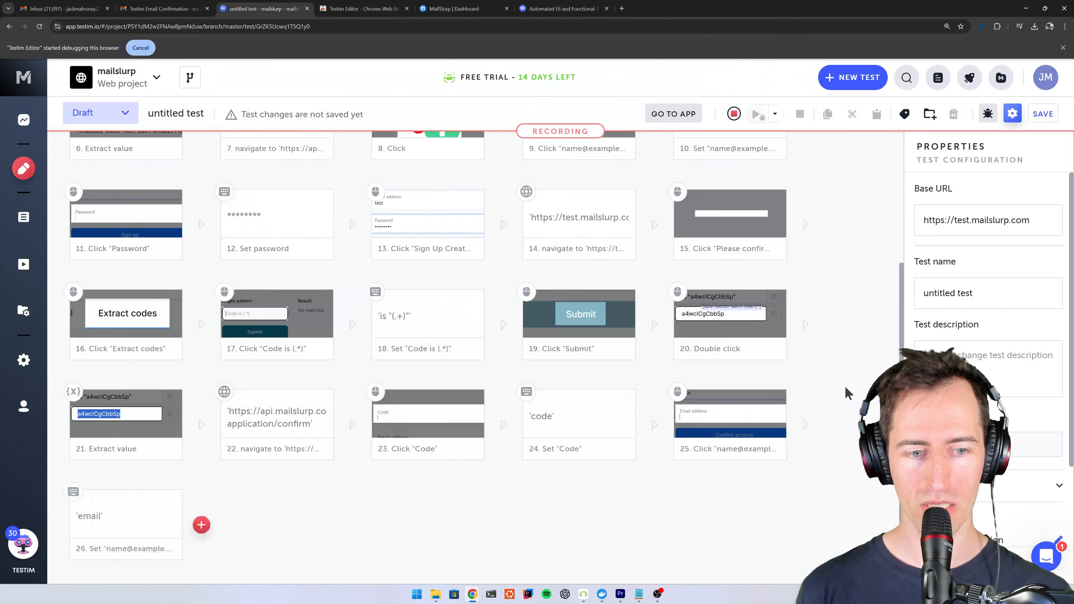
mouse_move(100, 528)
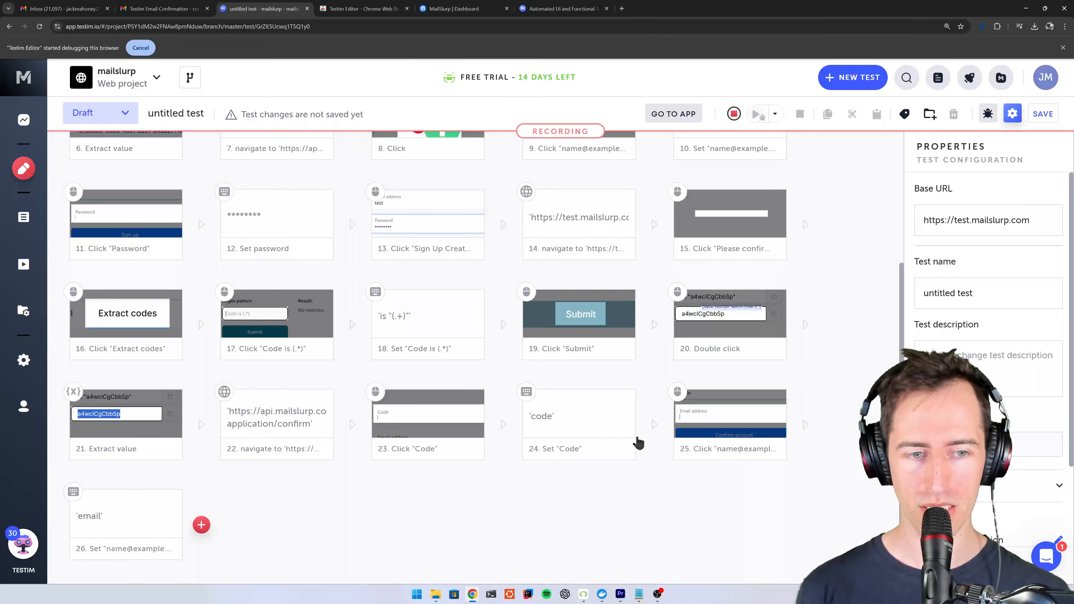
left_click(600, 423)
type("code")
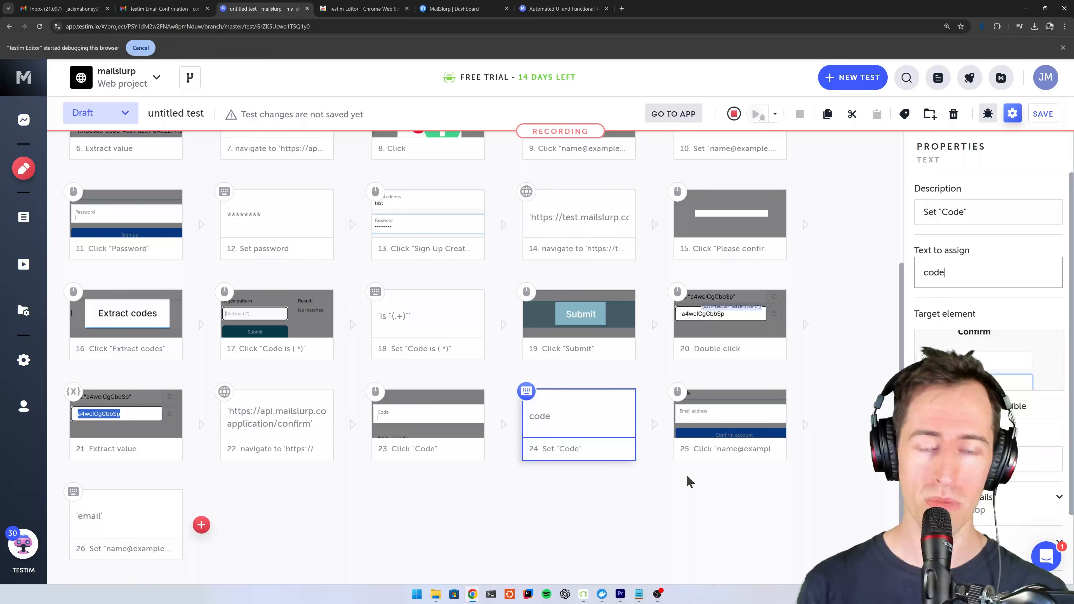
left_click(687, 503)
- Set the text to assign in the confirmation form's email step, at the end of the test, to the unquoted variable email
left_click(89, 531)
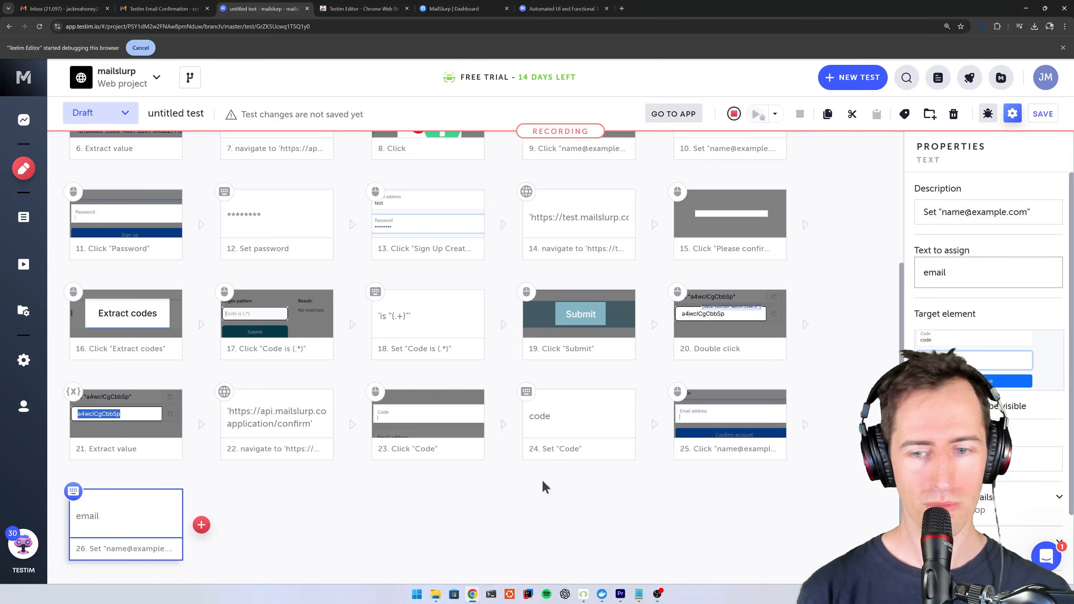
left_click(218, 565)
left_click(202, 525)
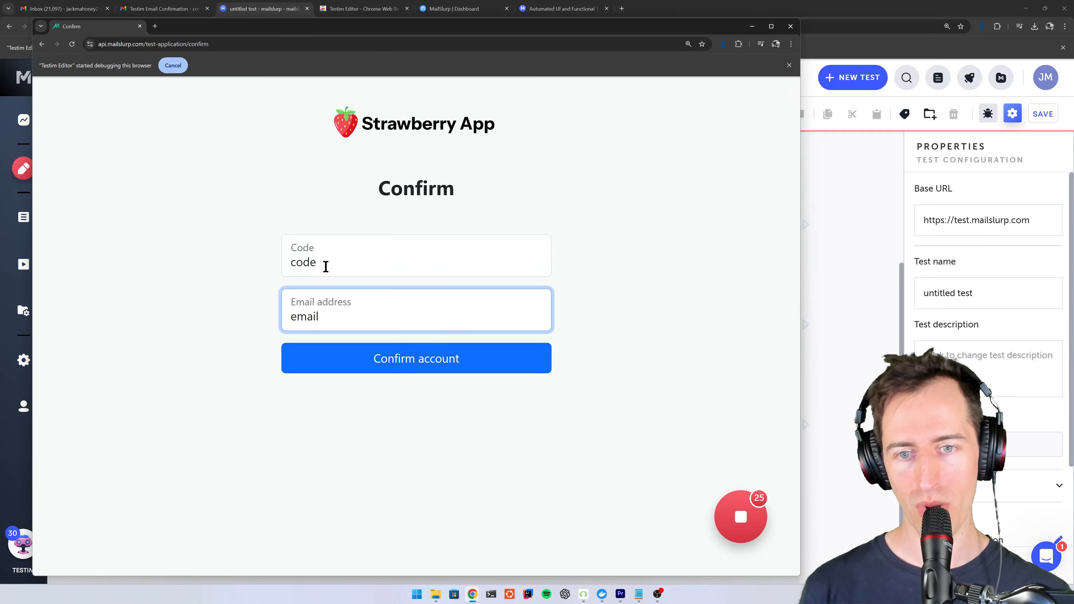
left_click(852, 420)
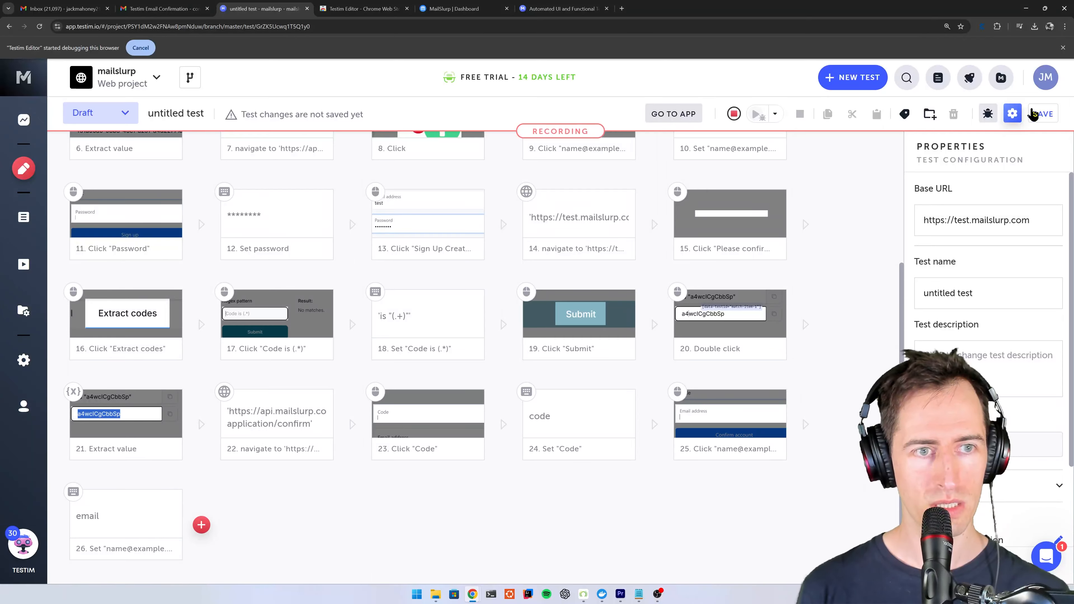
- Stop recording and save the test without a revision message
left_click(734, 116)
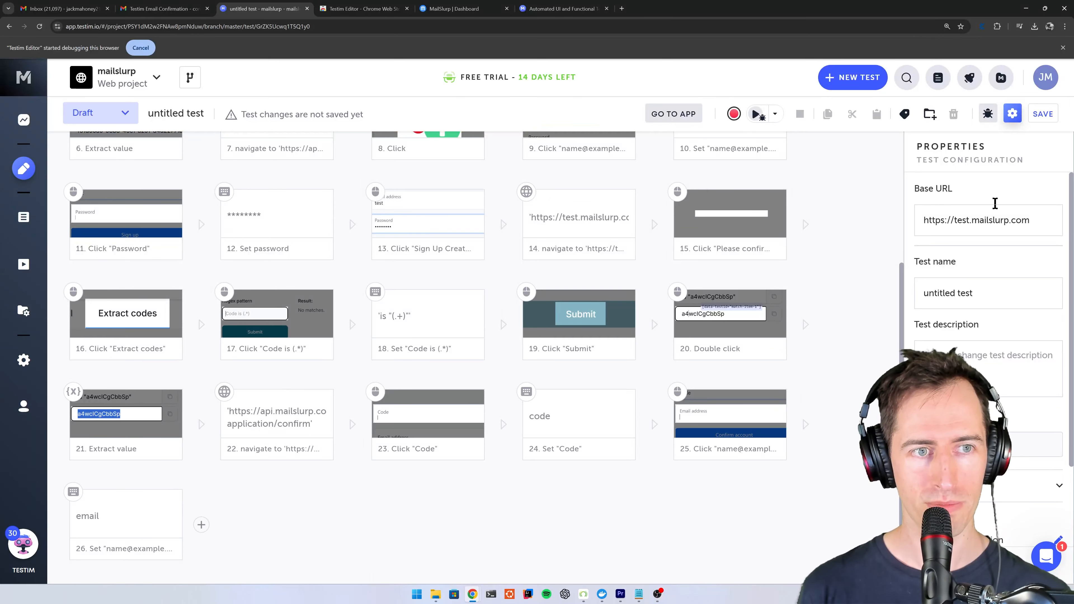
left_click(1046, 115)
left_click(496, 389)
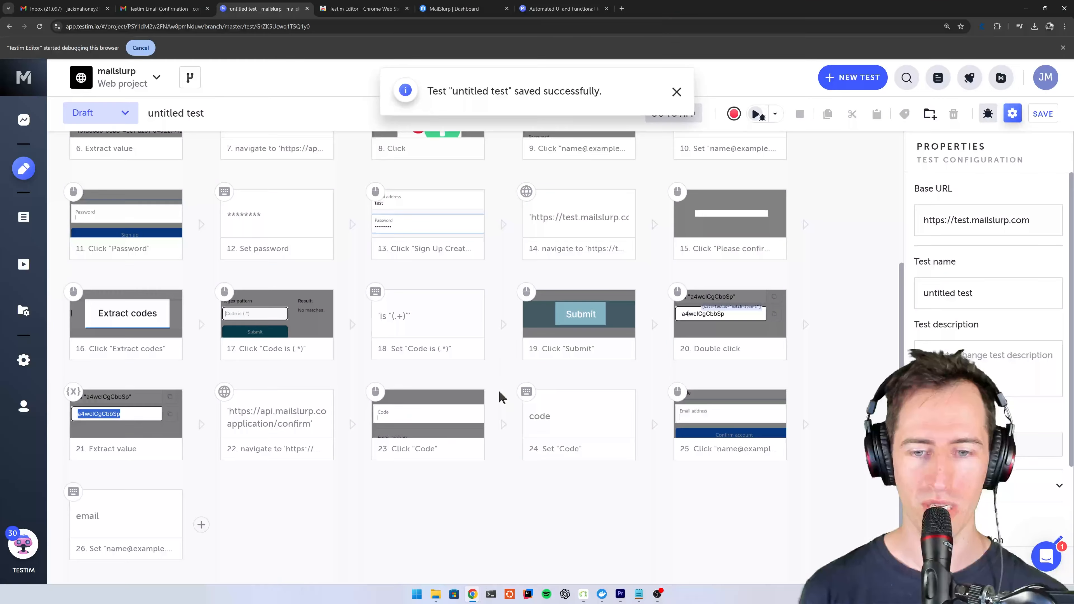
- Reset the MailSlurp test app at test.mailslurp.com in the recorded window and close that window
left_click(210, 44)
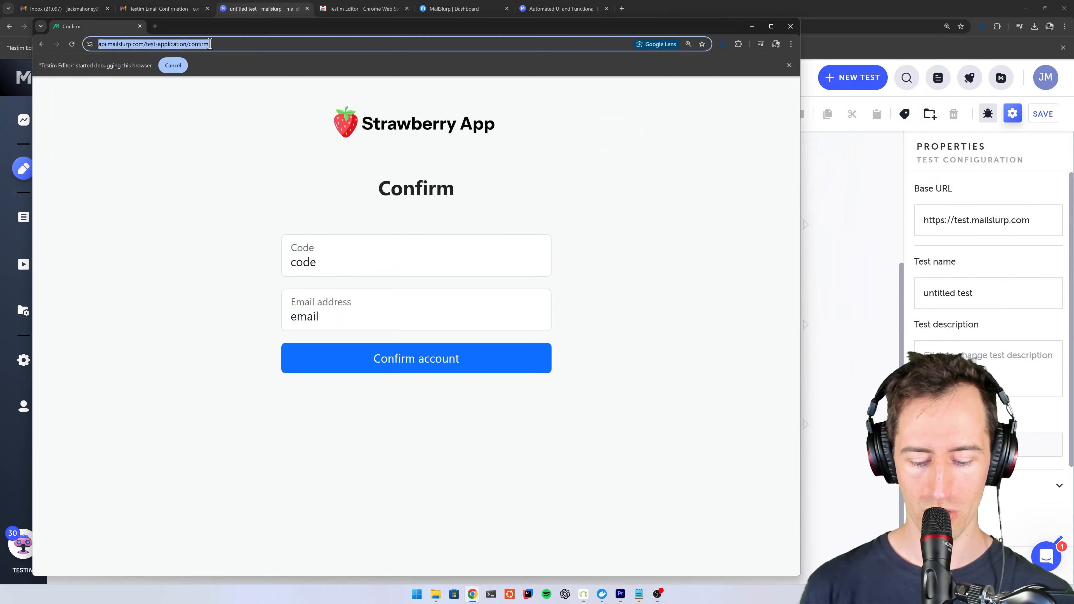
type("test.")
key("Return")
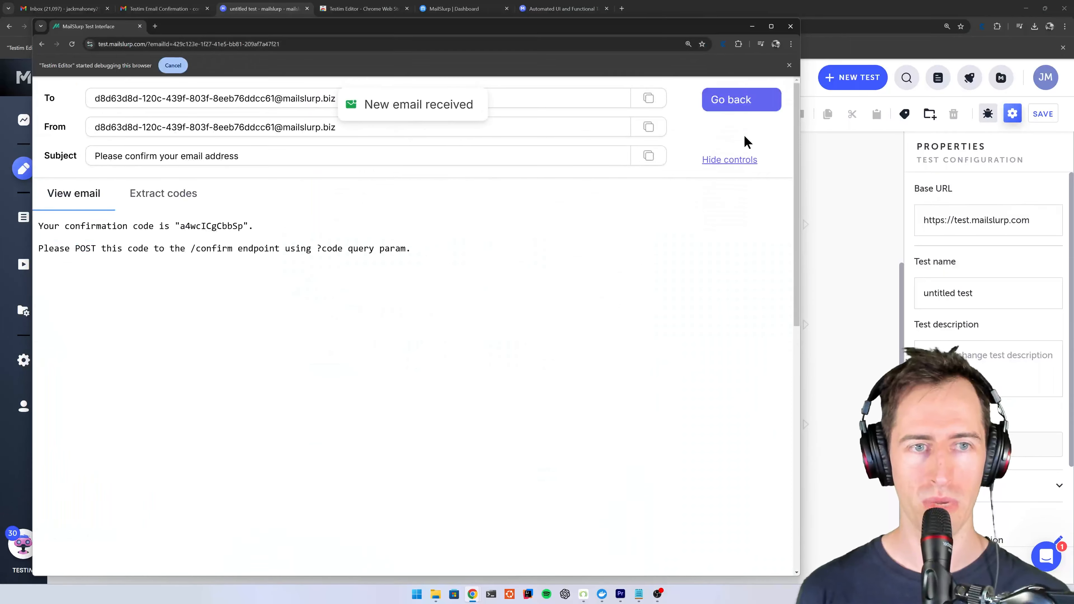
left_click(743, 99)
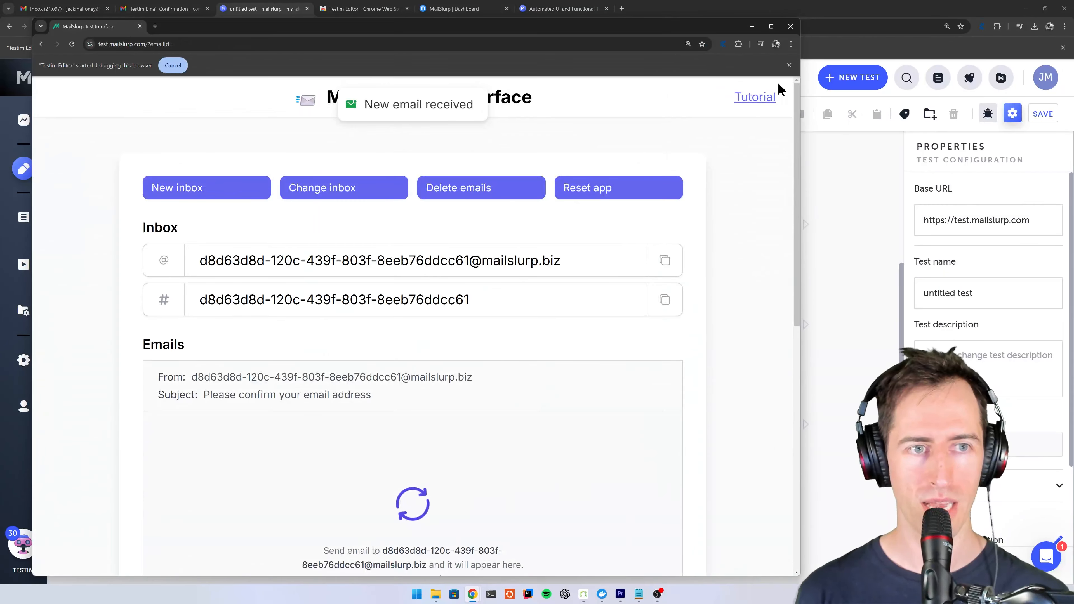
left_click(588, 190)
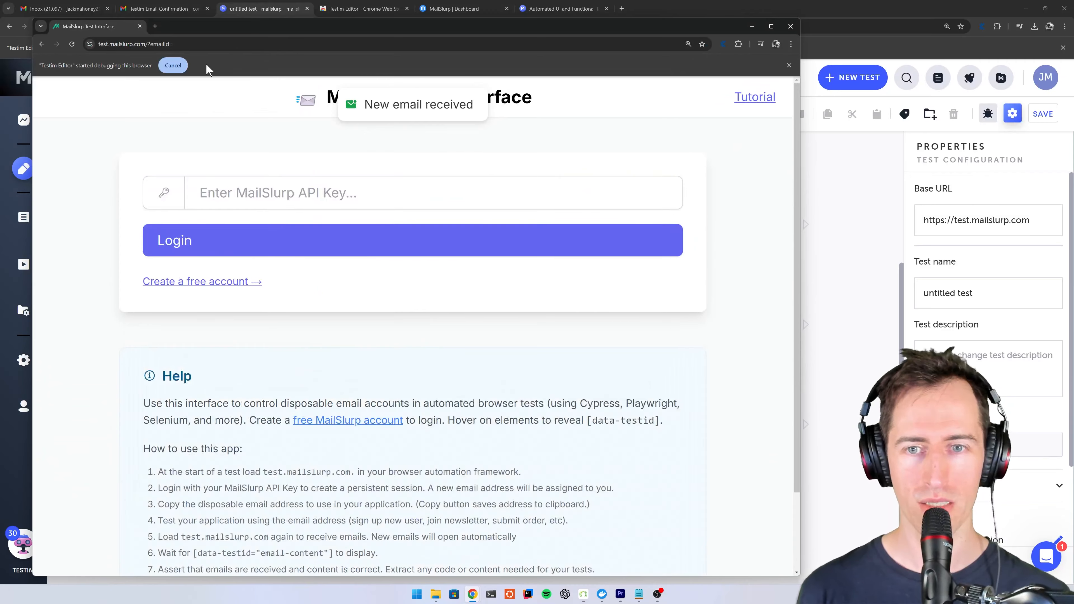
left_click(140, 26)
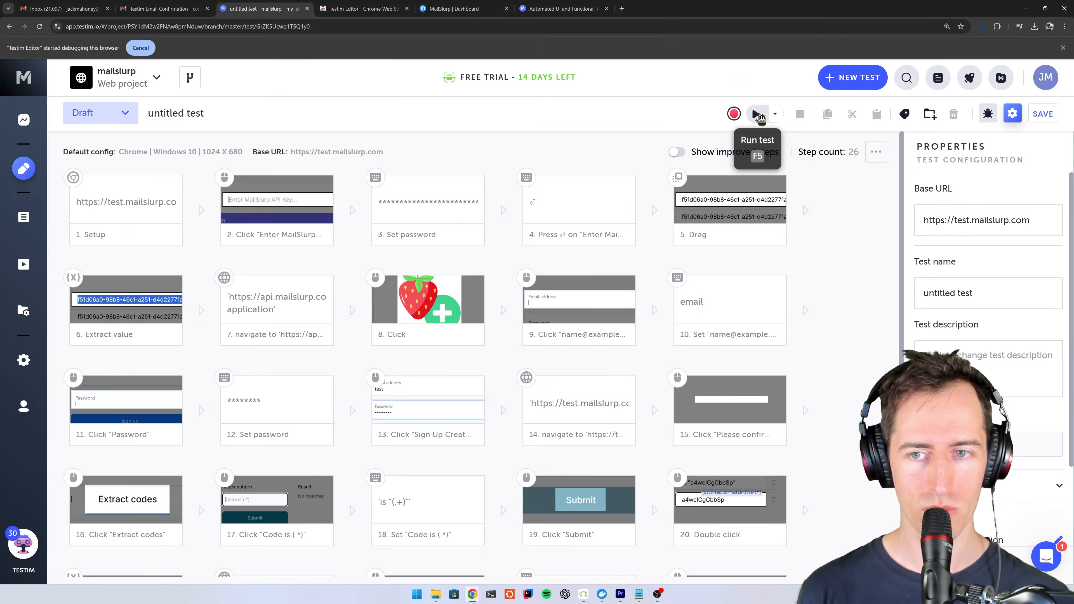
- Run the test, and continue recording after its last step by submitting the filled account confirmation form
left_click(757, 114)
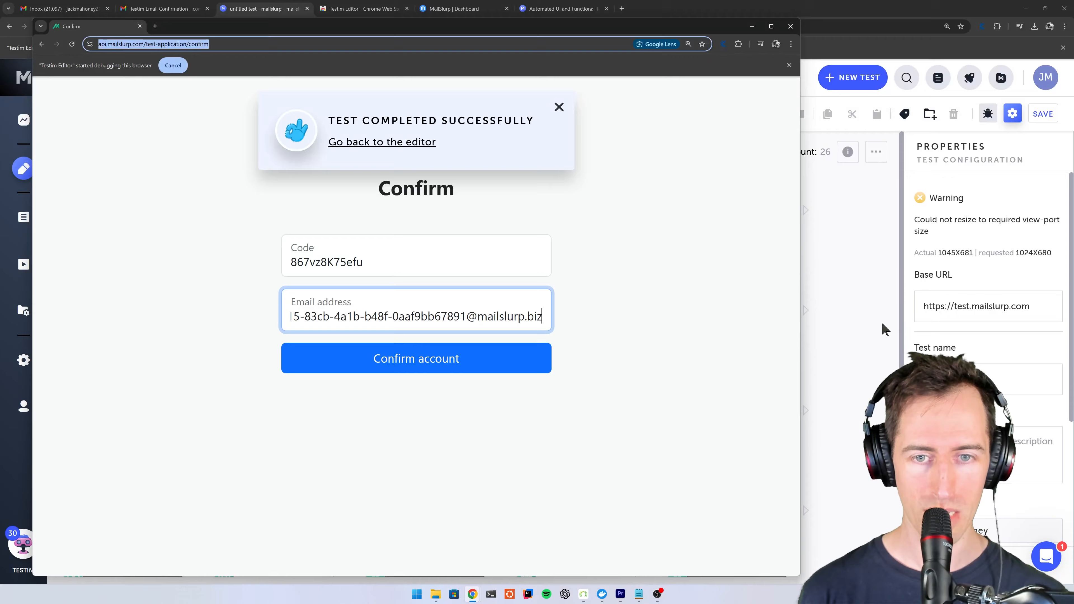
left_click(867, 340)
scroll(842, 371, "down", 5)
mouse_move(205, 527)
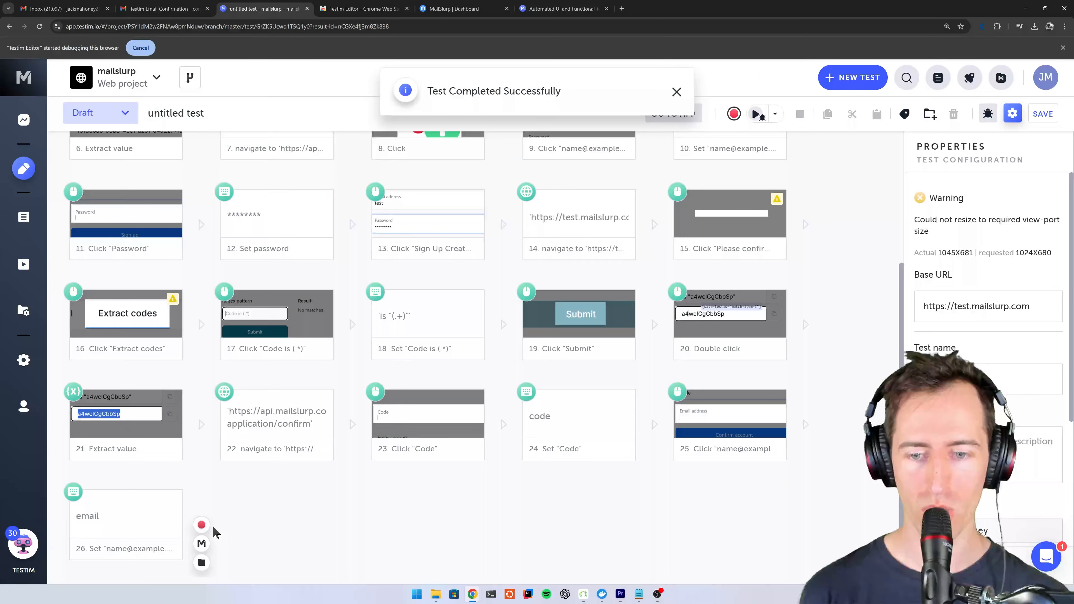
left_click(201, 525)
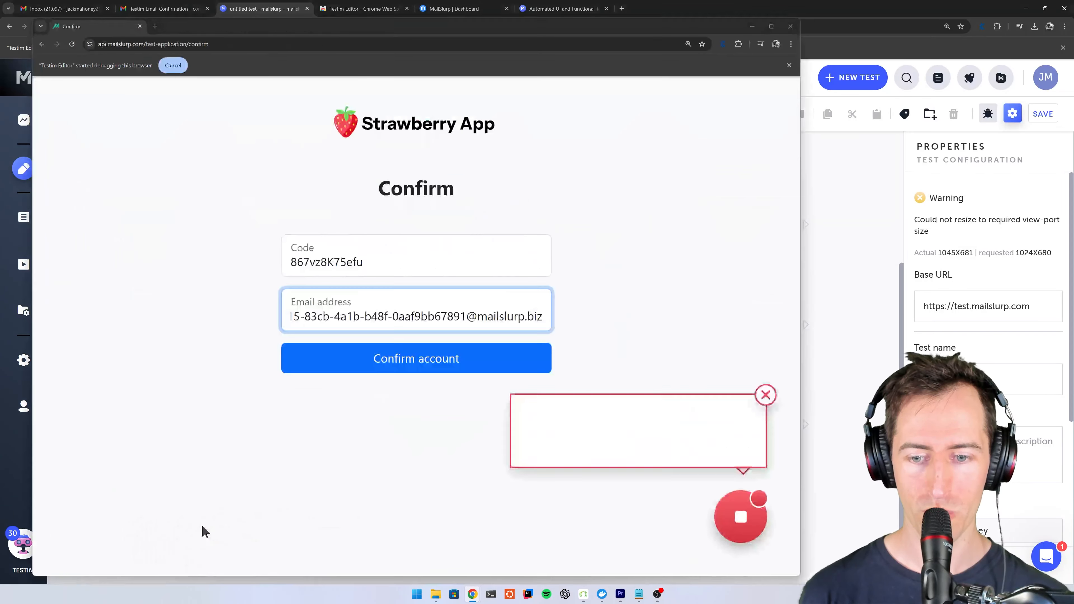
left_click(456, 367)
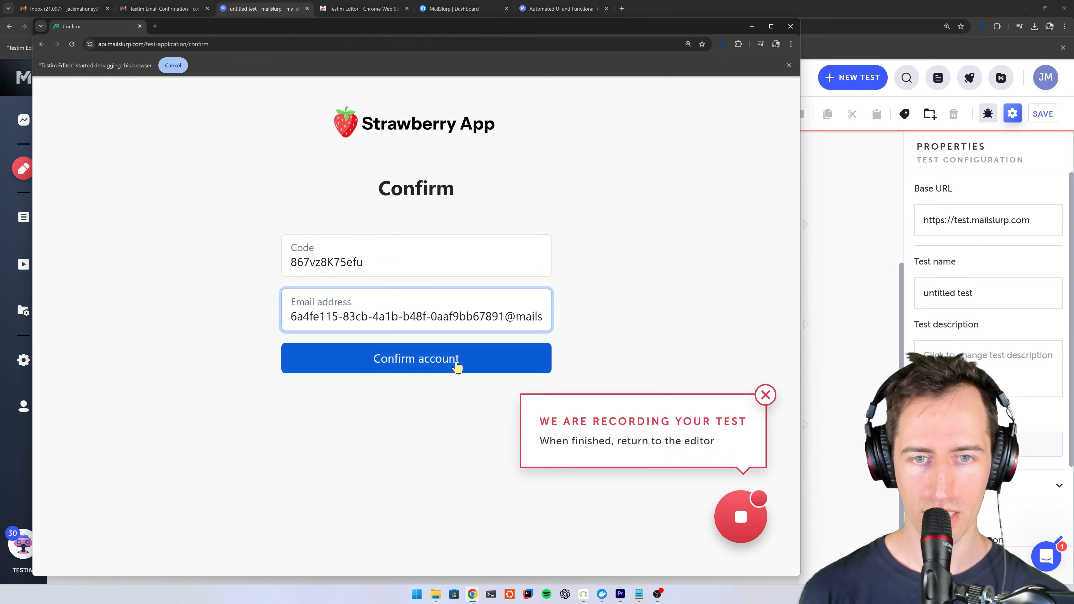
left_click(457, 367)
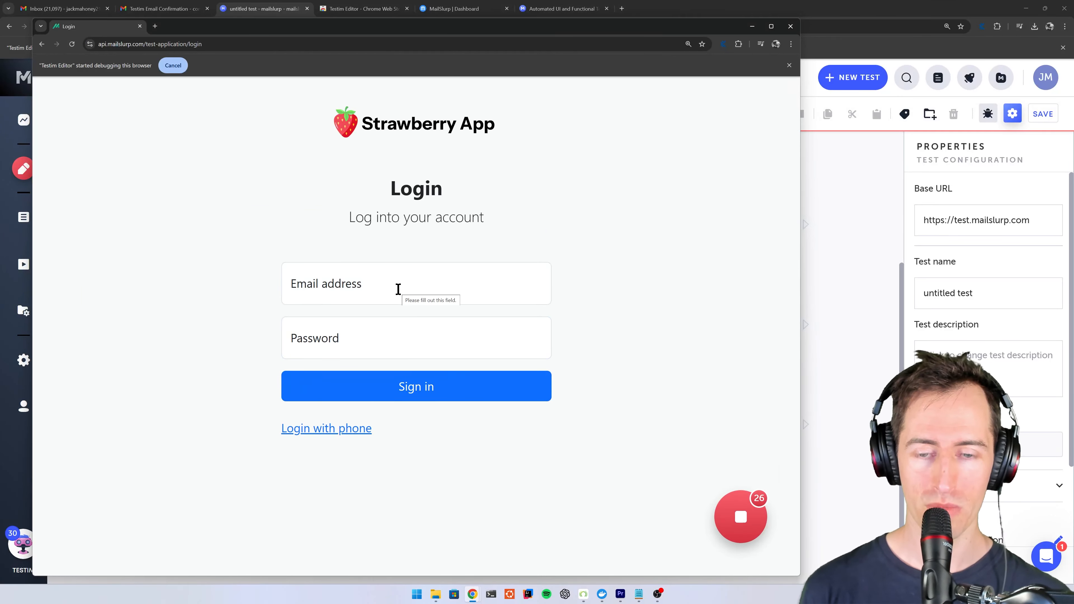
- Fill the Strawberry App login form with the placeholder text email for the email address and the account password
left_click(398, 288)
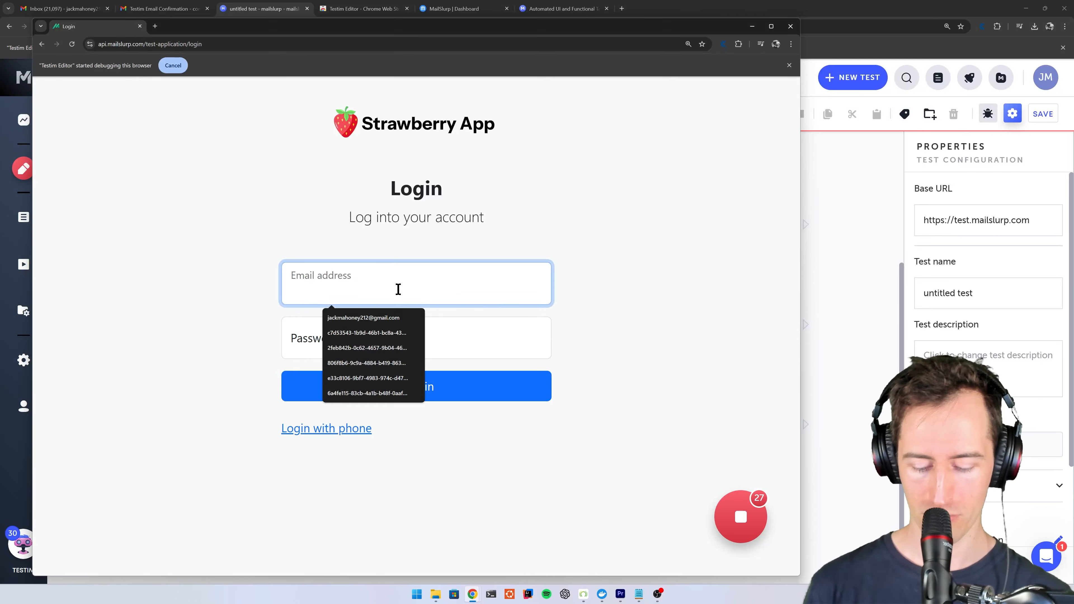
type("email")
left_click(355, 338)
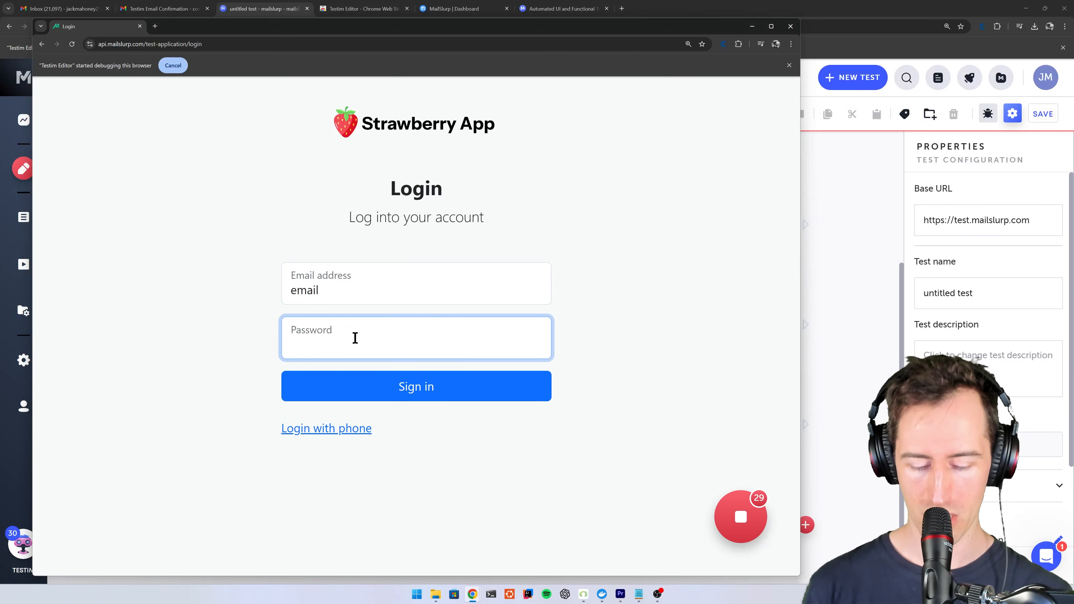
type("password")
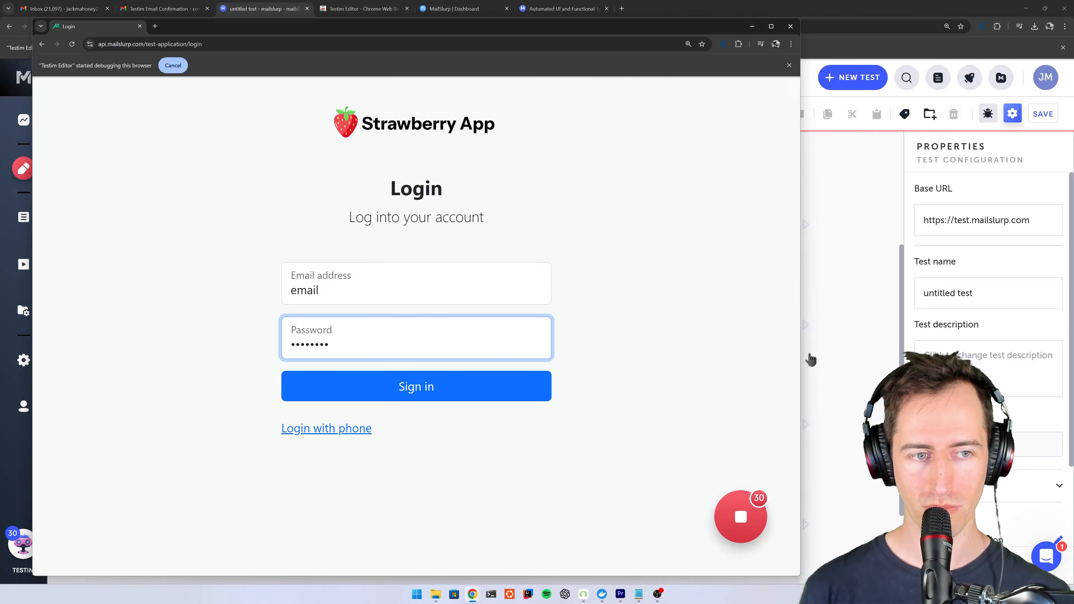
- Set the text to assign in the newly recorded login email step to the variable email by removing the surrounding quotes
left_click(811, 360)
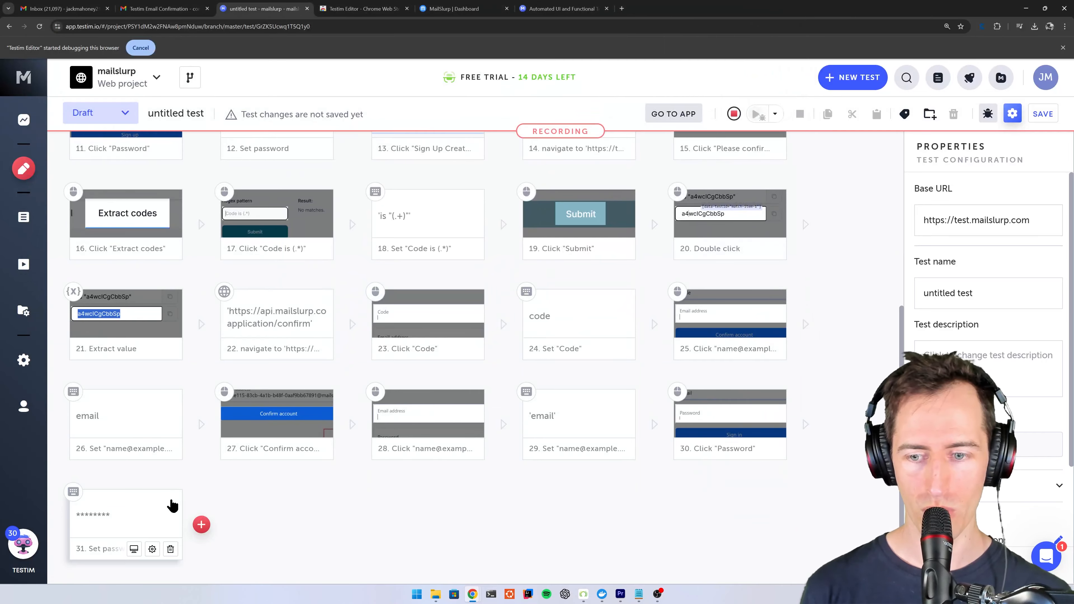
left_click(563, 428)
left_click(958, 272)
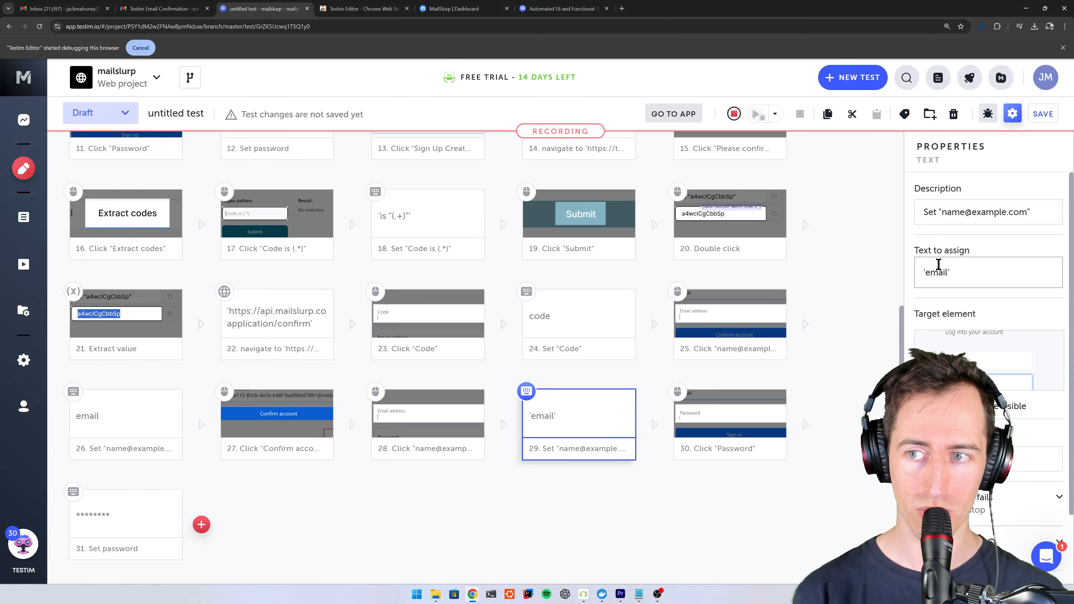
key("BackSpace")
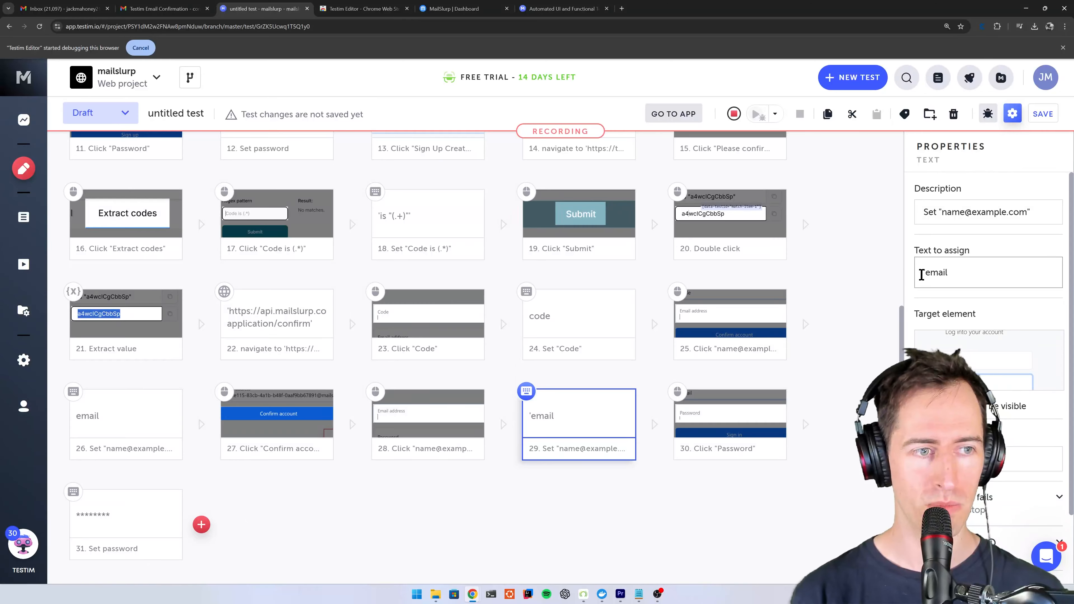
left_click(923, 273)
key("BackSpace")
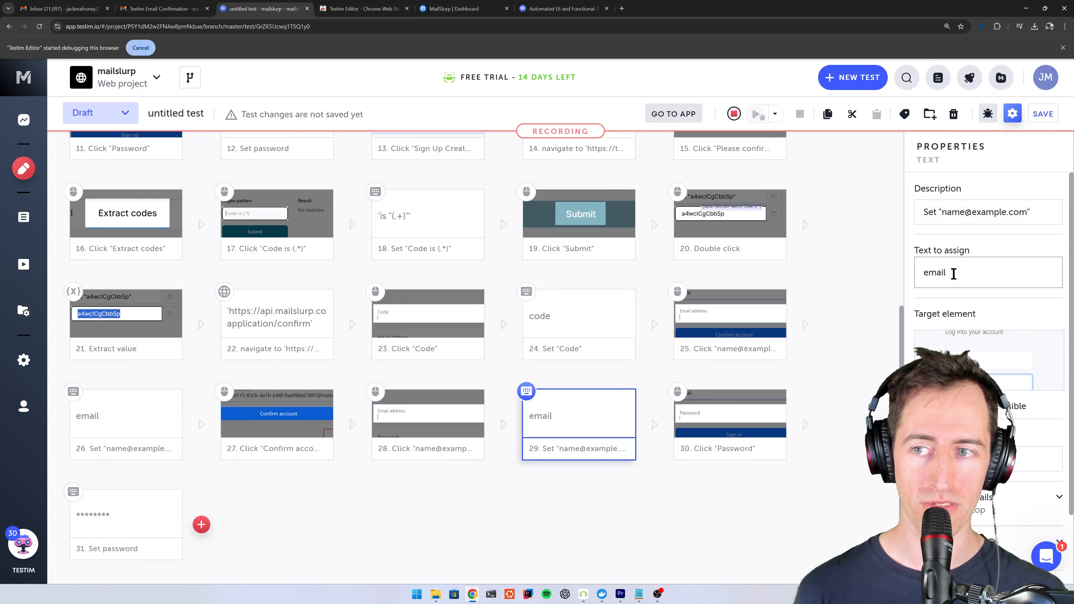
left_click(616, 524)
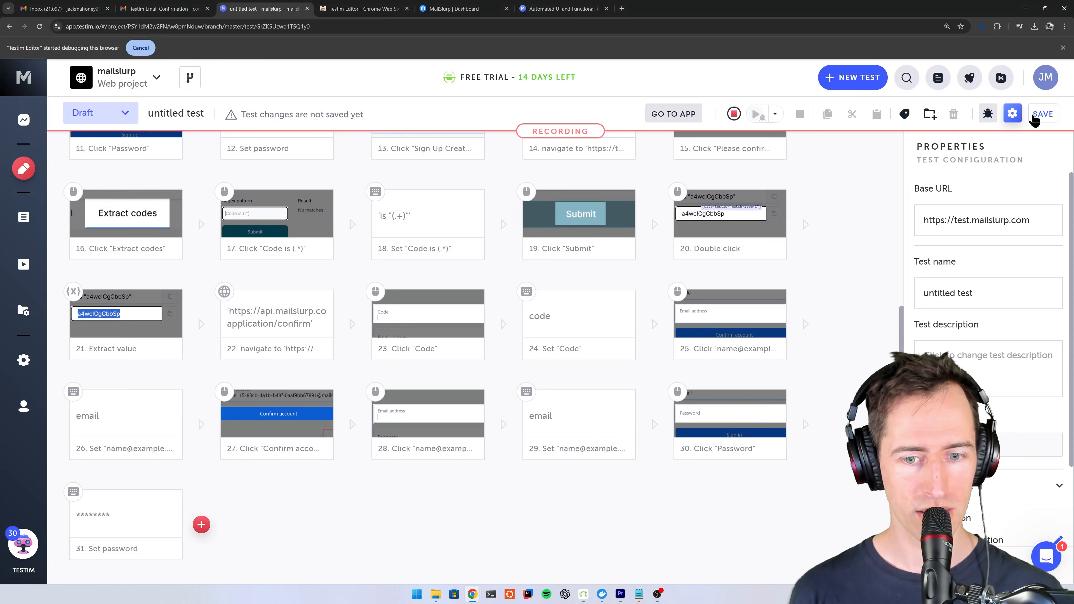
- Save the test without a revision message and run it again with recording stopped
left_click(1041, 119)
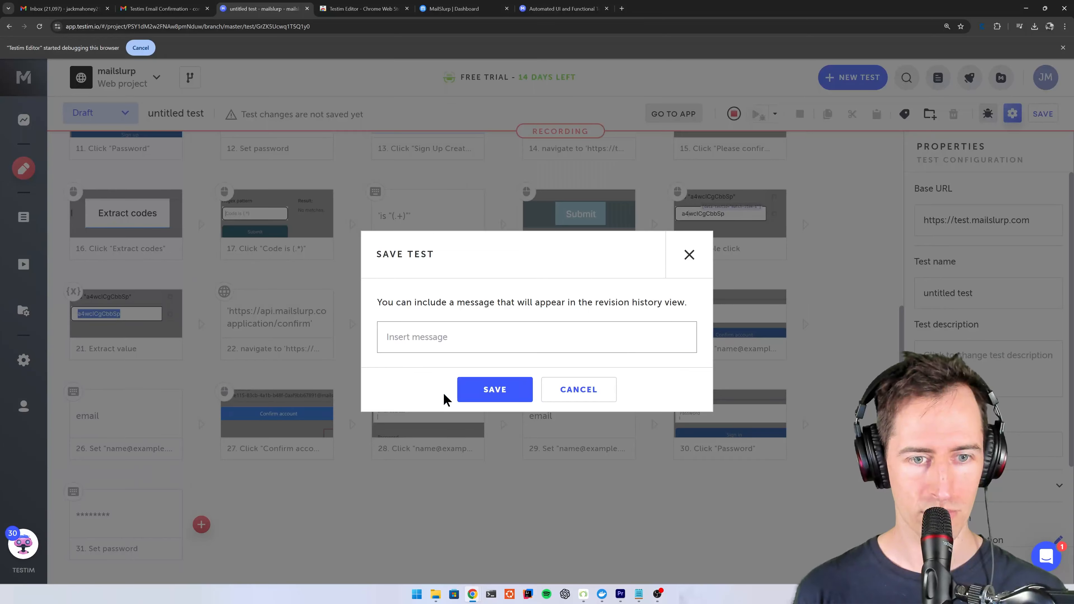
left_click(491, 394)
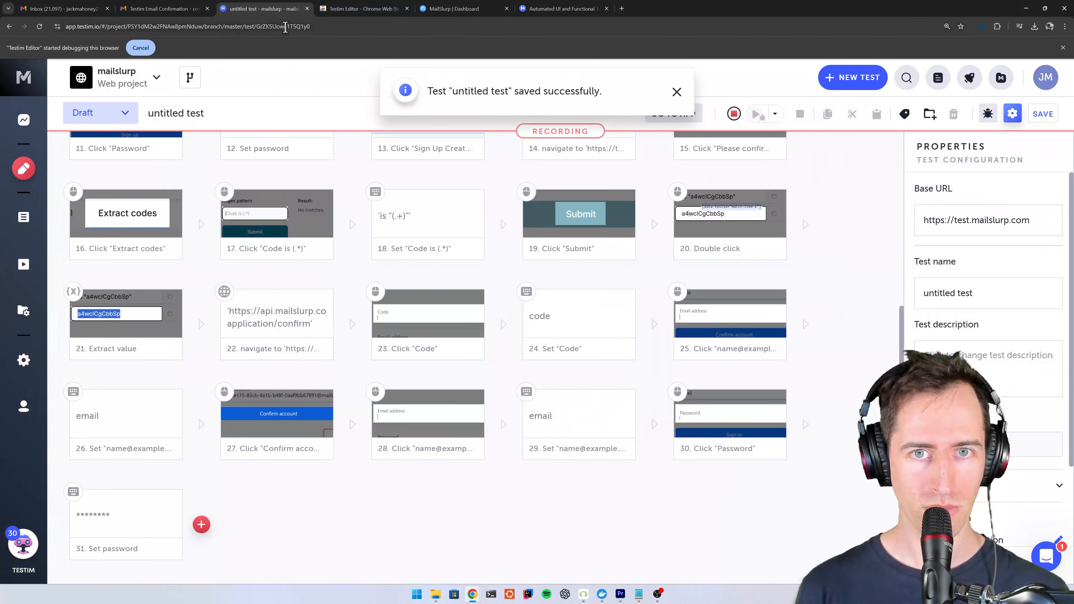
key("alt+Tab")
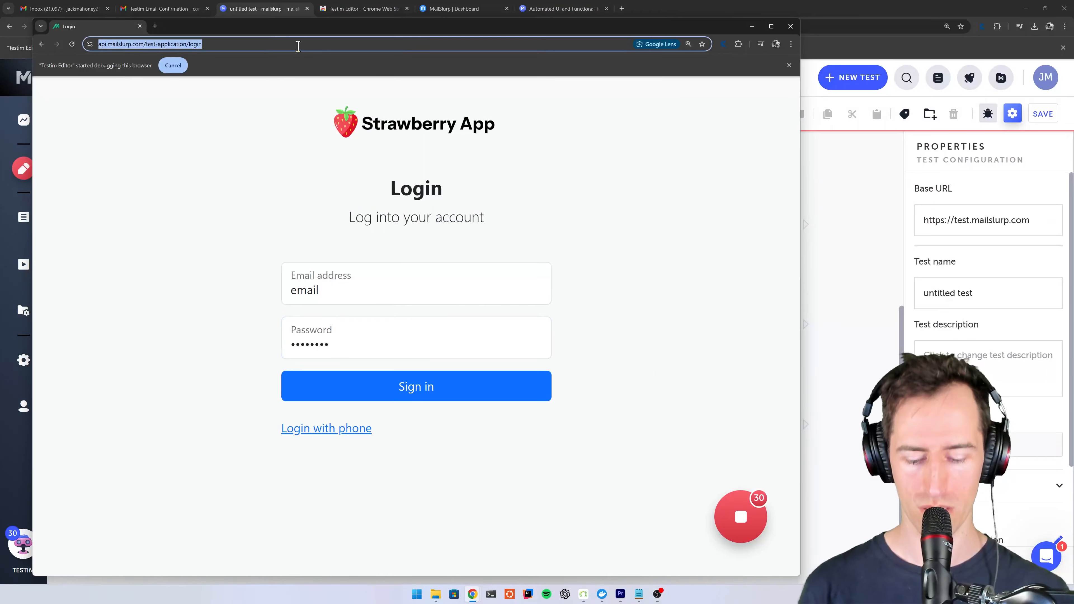
left_click(717, 6)
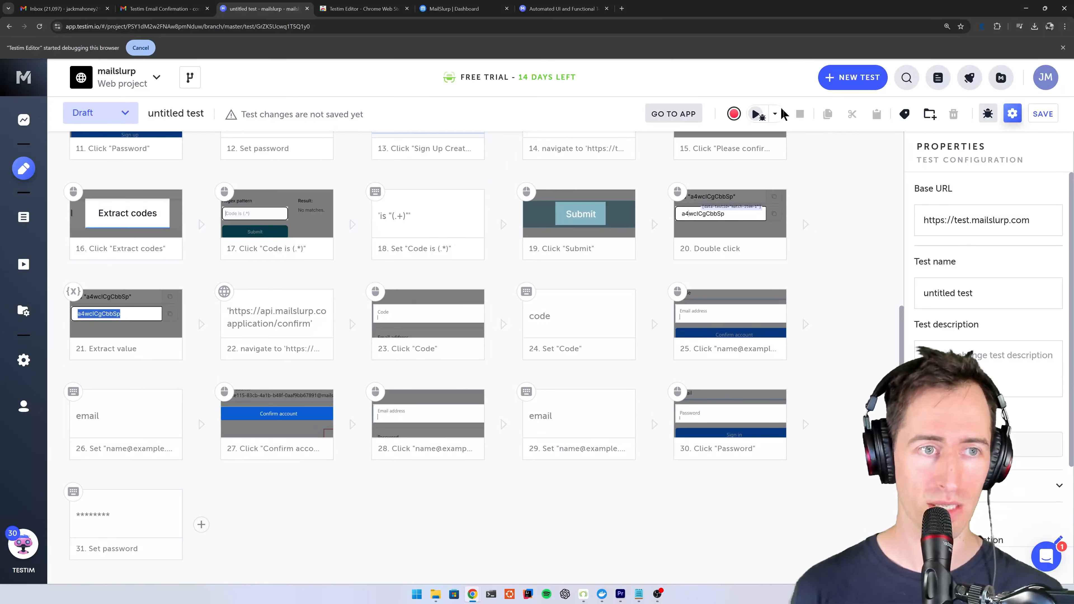
left_click(735, 115)
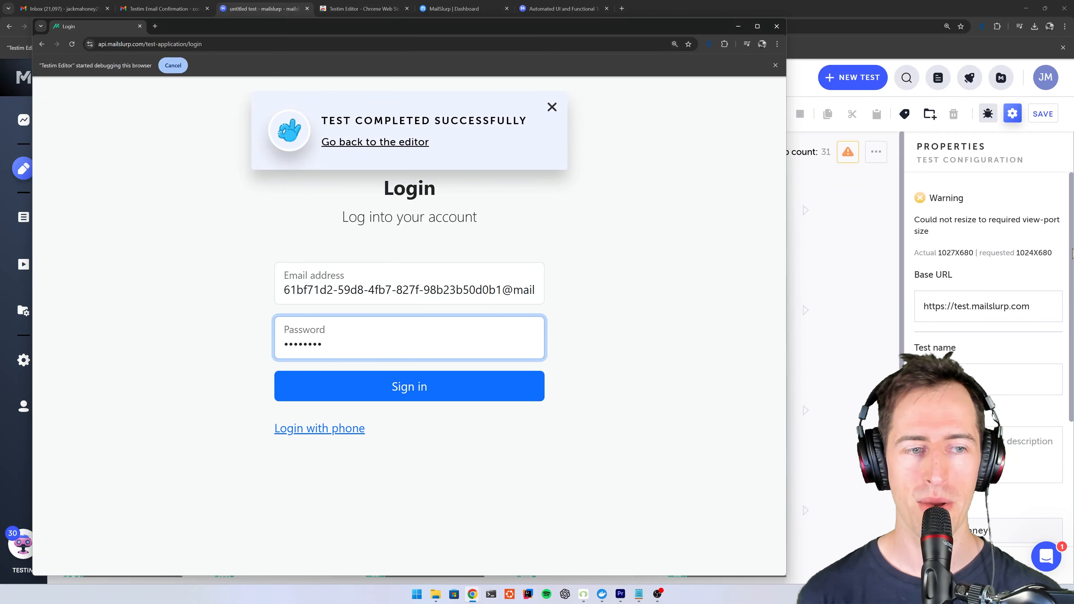
- Continue recording after the final password step and sign in to the Strawberry App with the filled login form
left_click(865, 420)
scroll(650, 489, "down", 5)
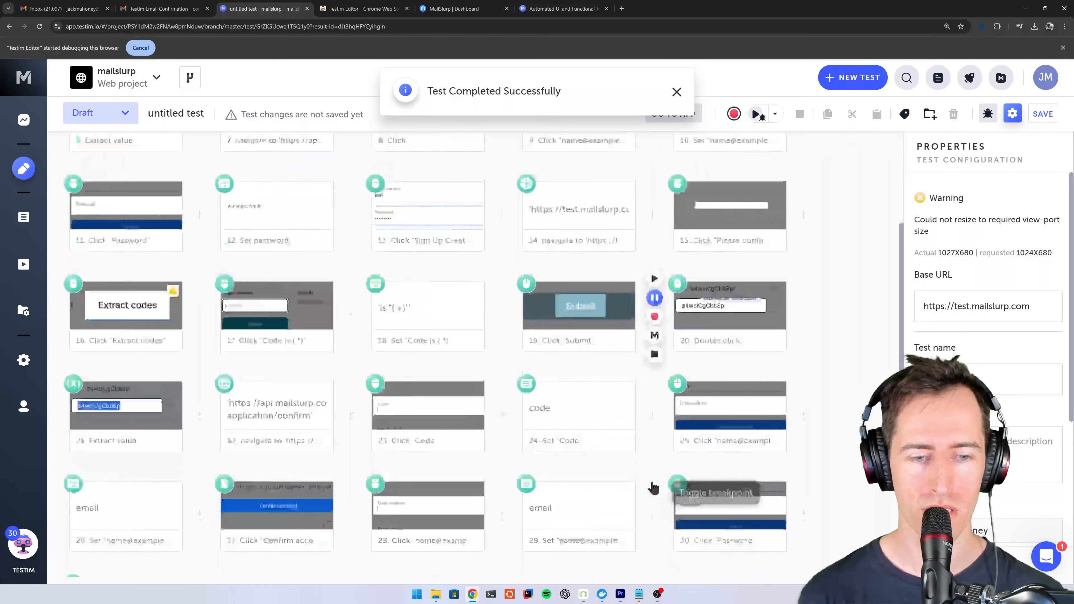
left_click(201, 524)
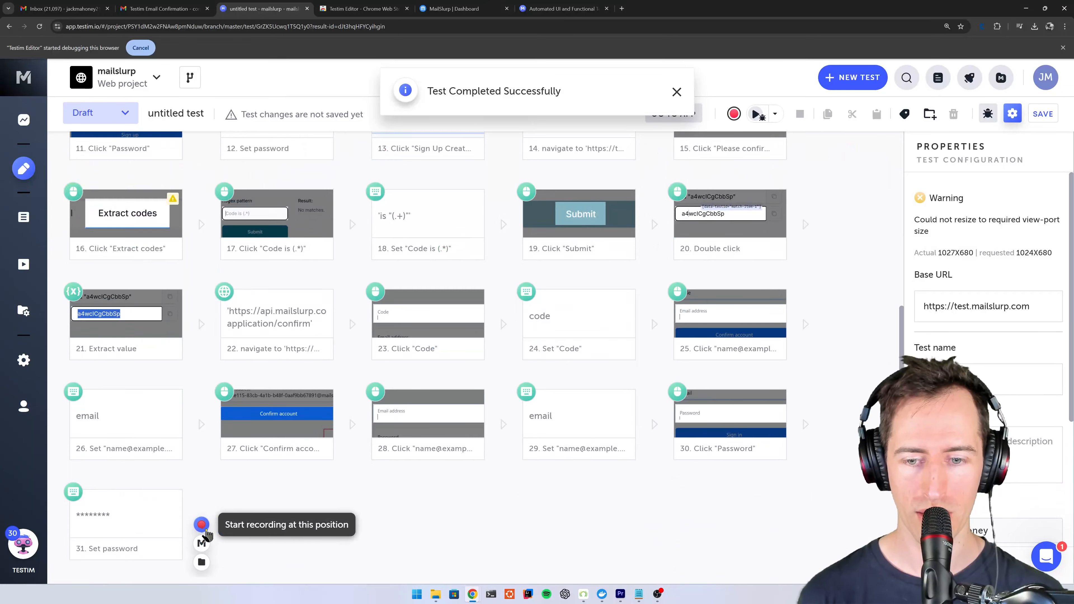
left_click(411, 400)
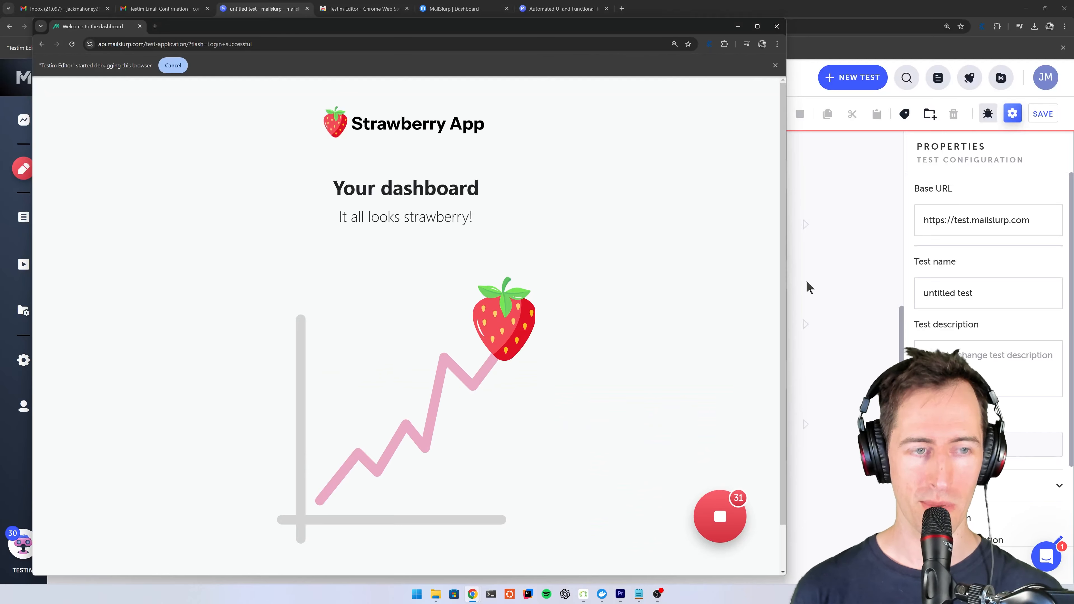
- Record a selection of the Your dashboard heading and add a validation step for the text "It all looks strawberry!" after it
left_click(337, 188)
left_click_drag(337, 187, 480, 188)
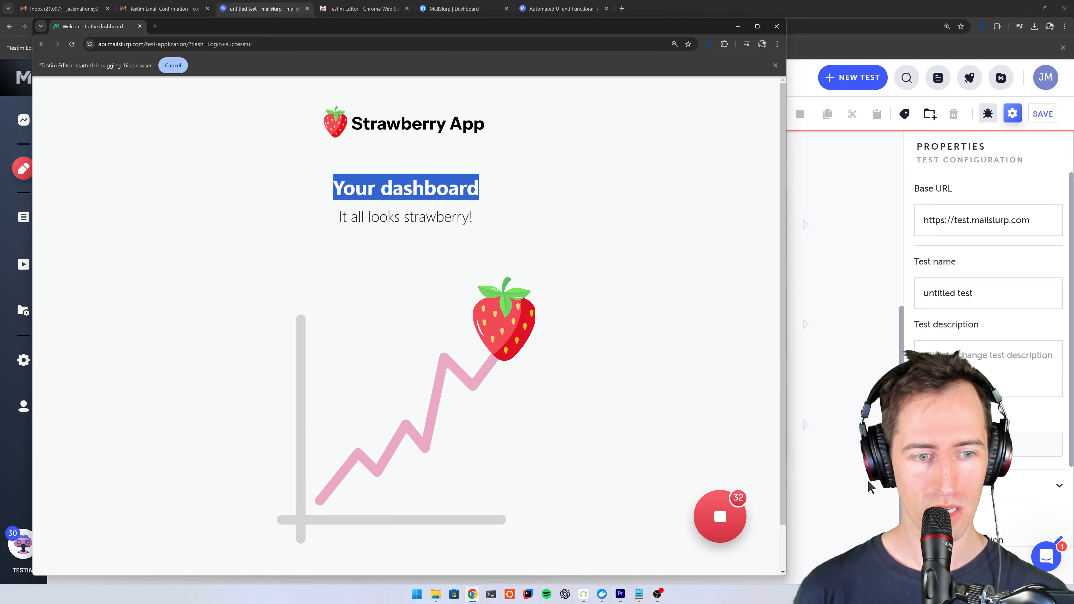
left_click(846, 520)
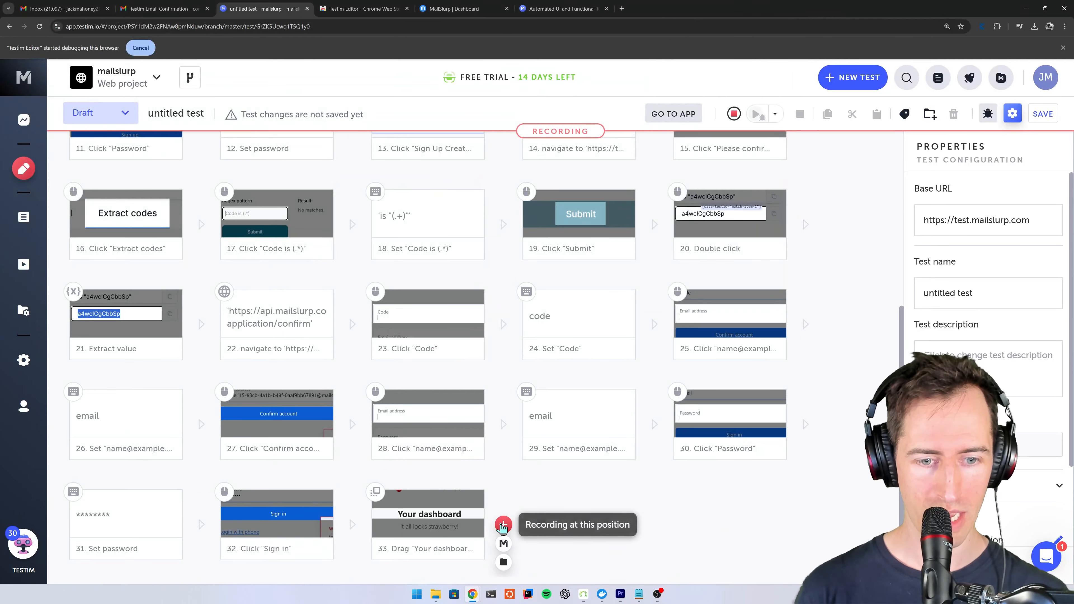
left_click(503, 545)
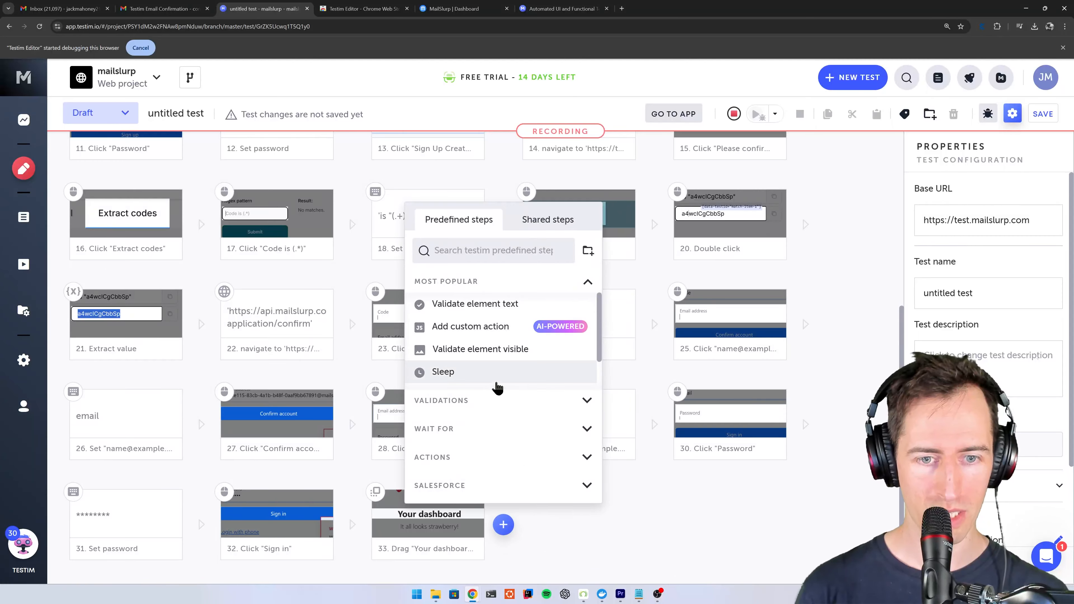
left_click(482, 400)
left_click(540, 333)
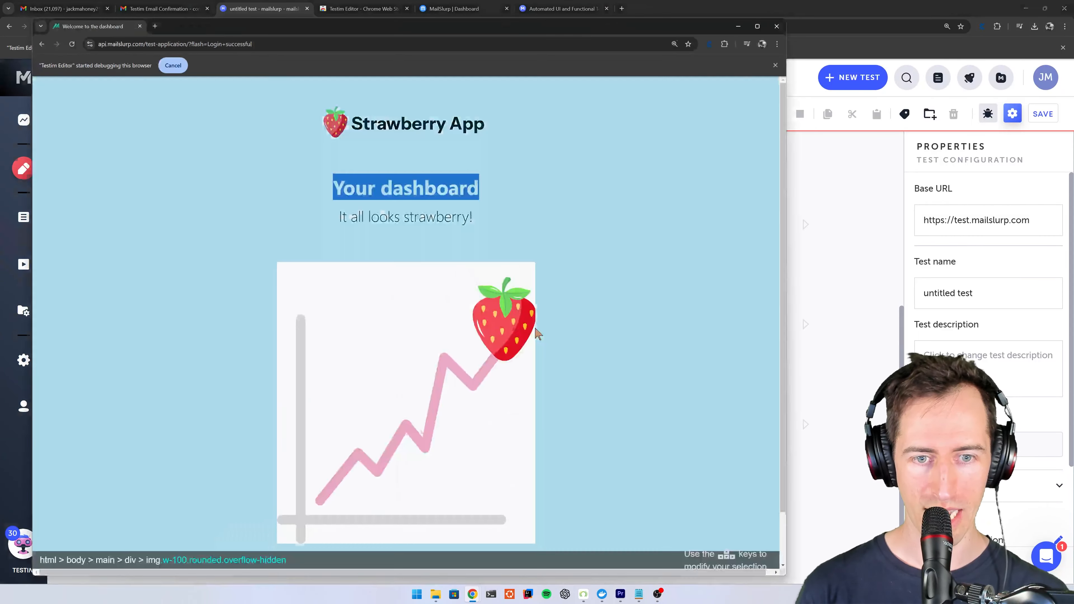
left_click(397, 220)
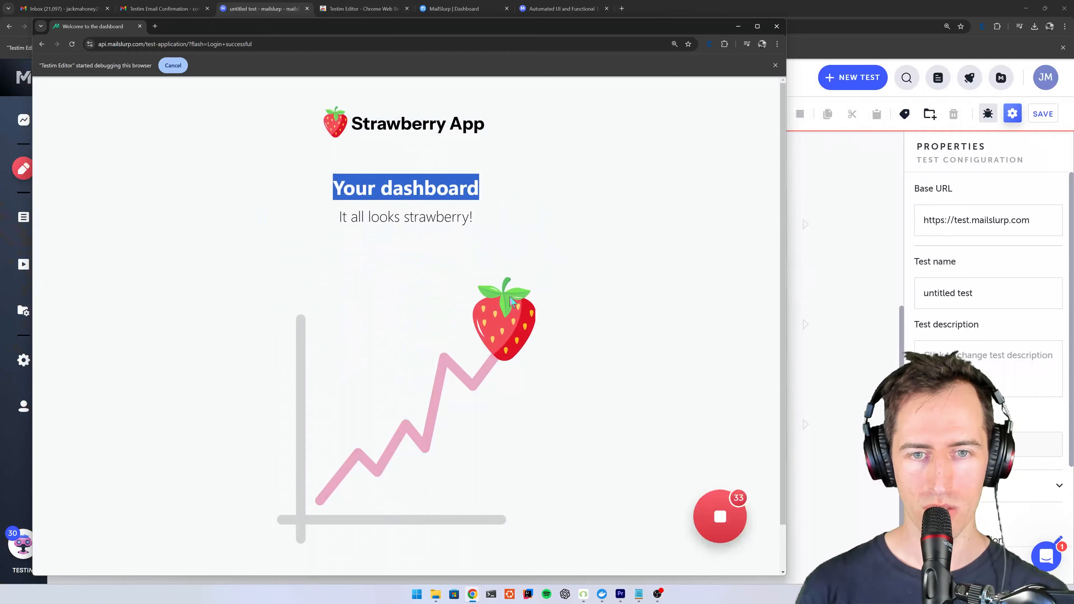
left_click(862, 526)
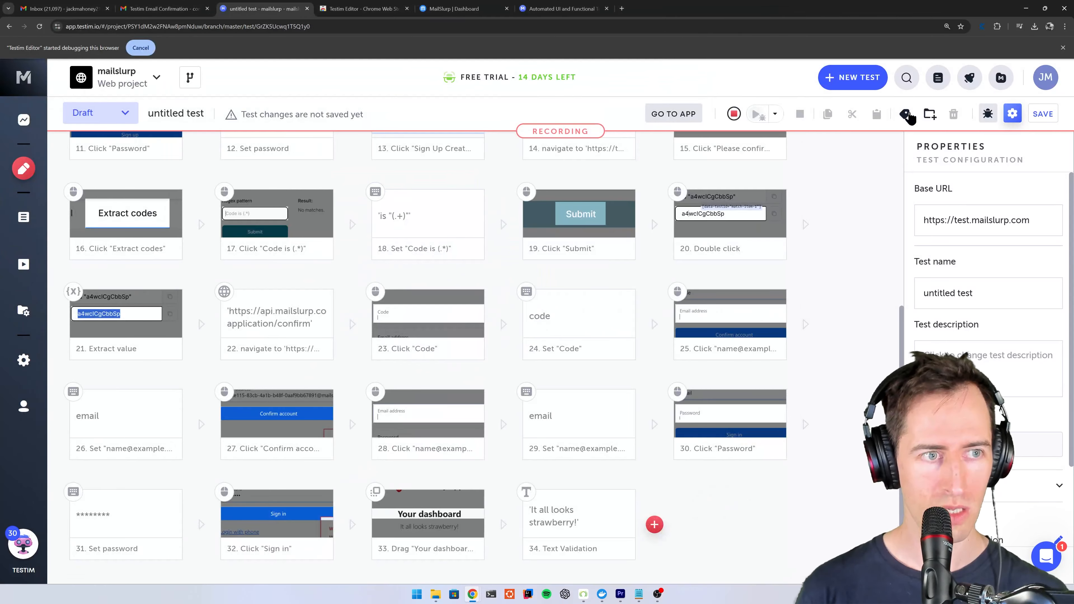
left_click(733, 114)
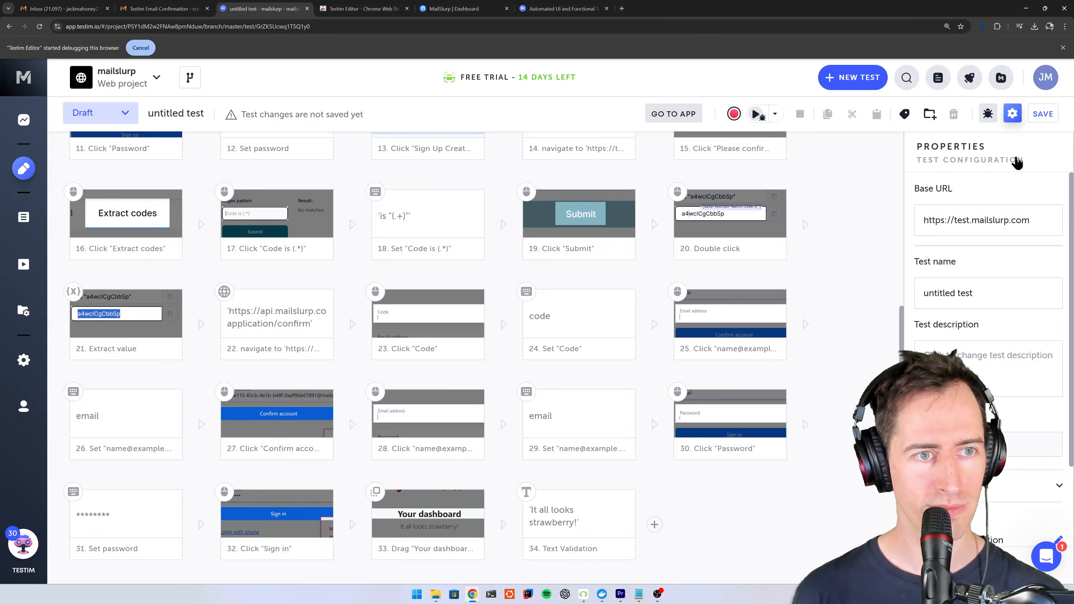
left_click(1042, 114)
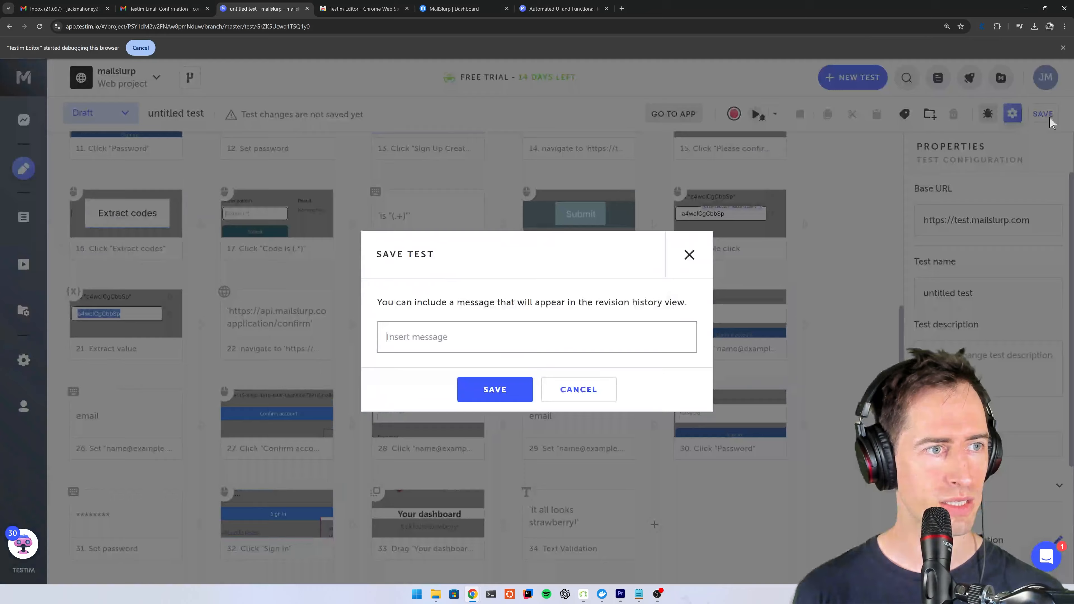
left_click(689, 254)
- Resume recording after the final text validation step, load test.mailslurp.com and reset the MailSlurp test app
mouse_move(655, 524)
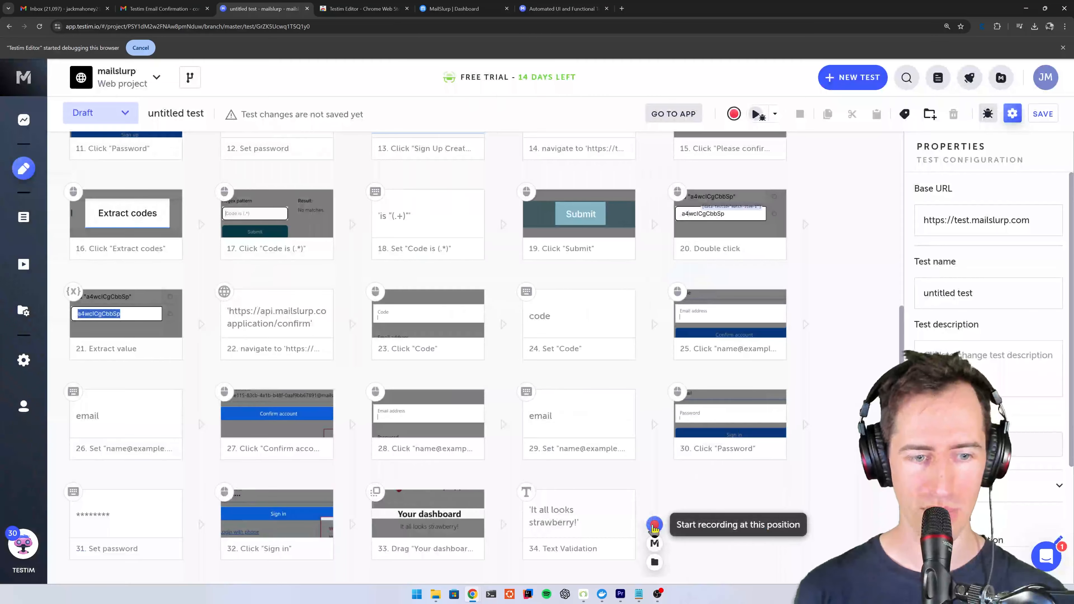
left_click(654, 525)
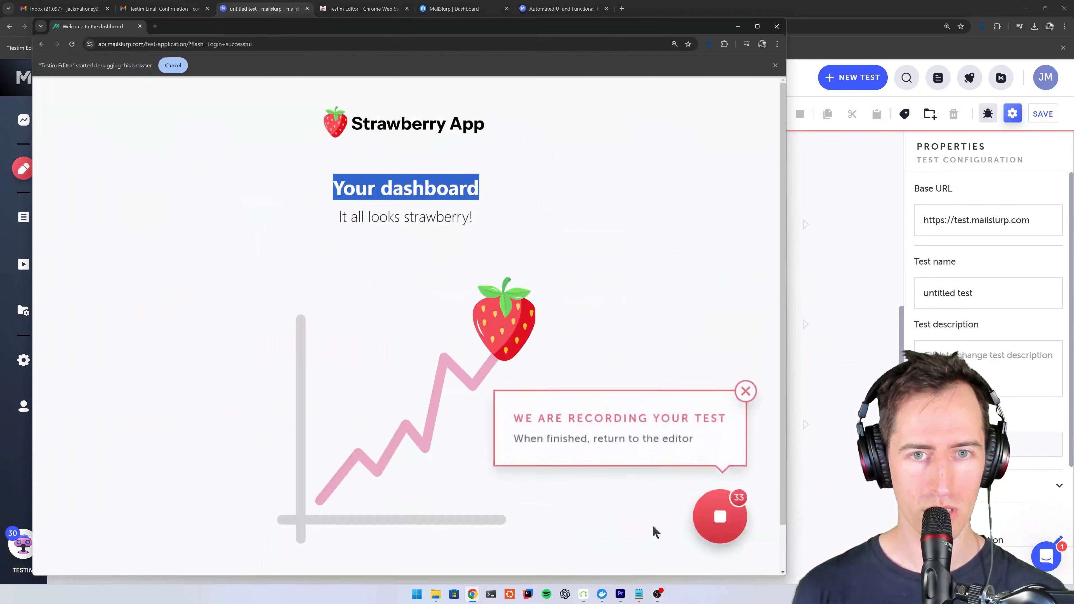
left_click(215, 44)
type("test.ma")
key("Return")
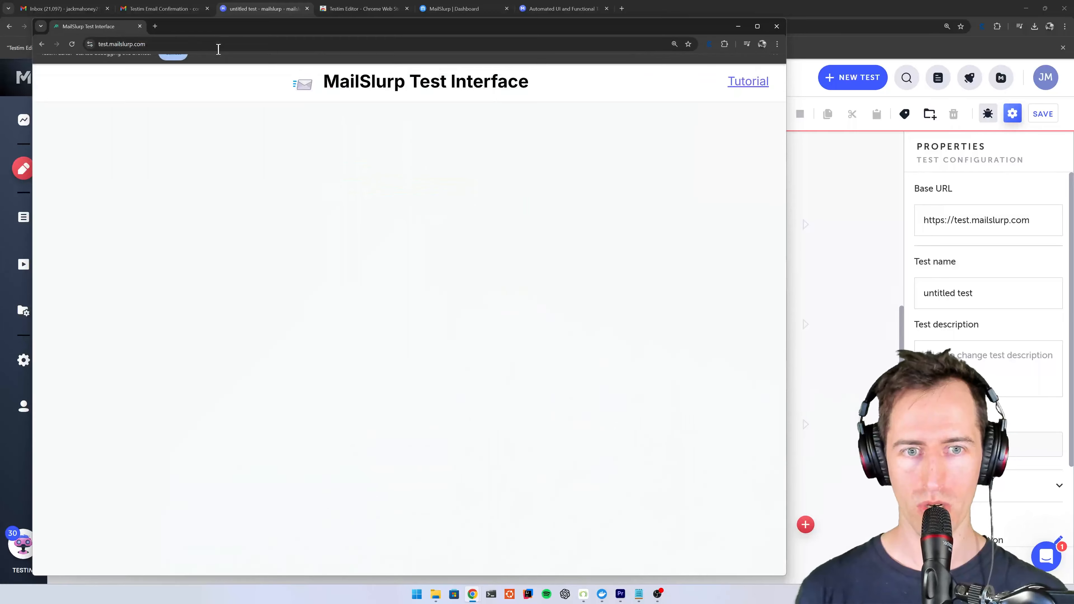
left_click(696, 99)
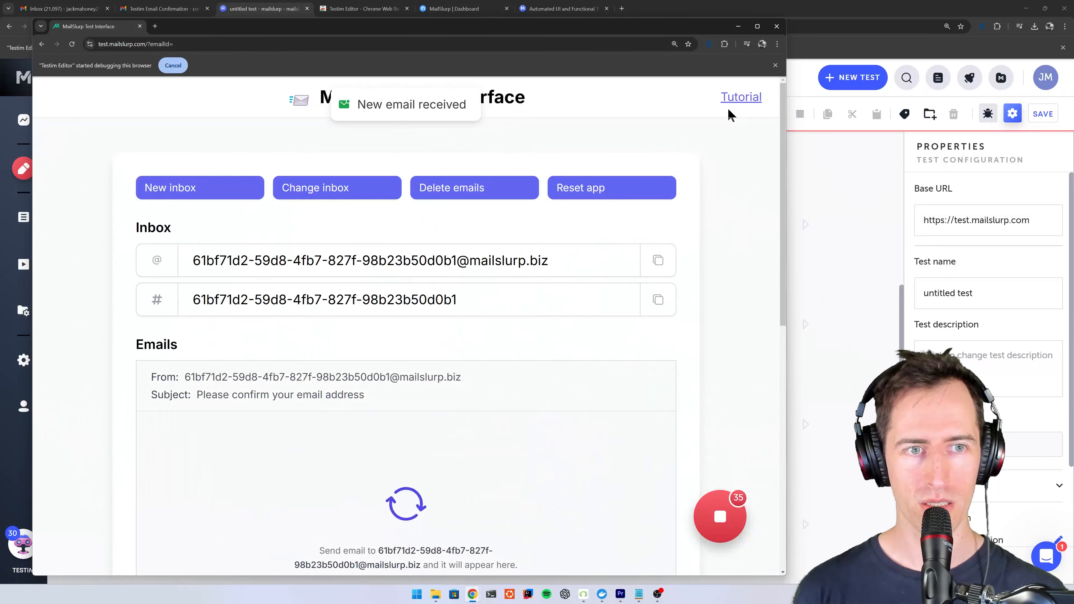
left_click(609, 188)
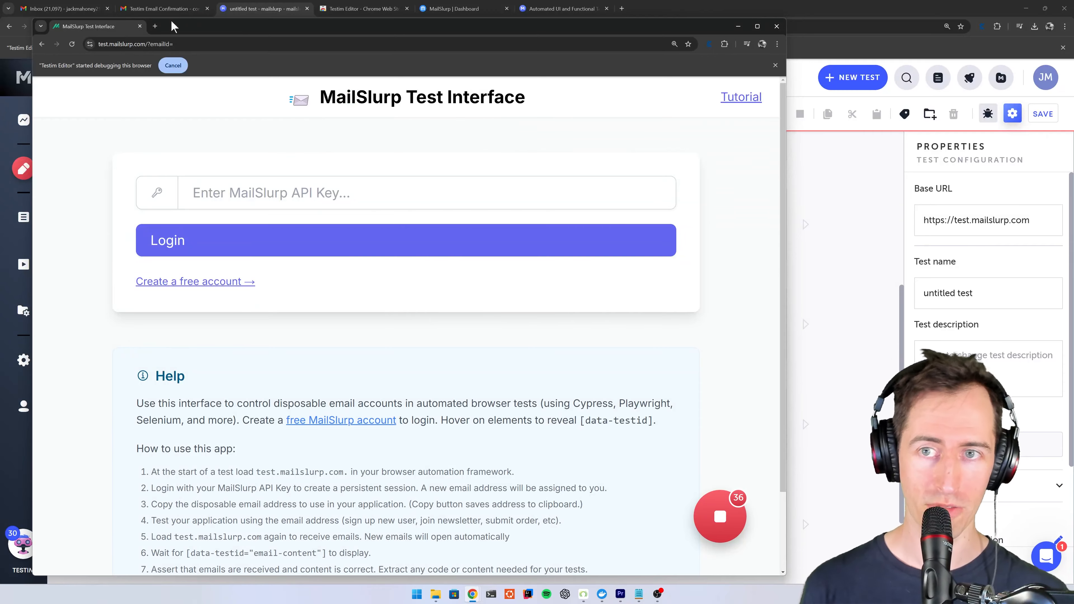
- End the recording by closing the recorded app window, run the whole test, and open the mailslurp.com home page
left_click(140, 26)
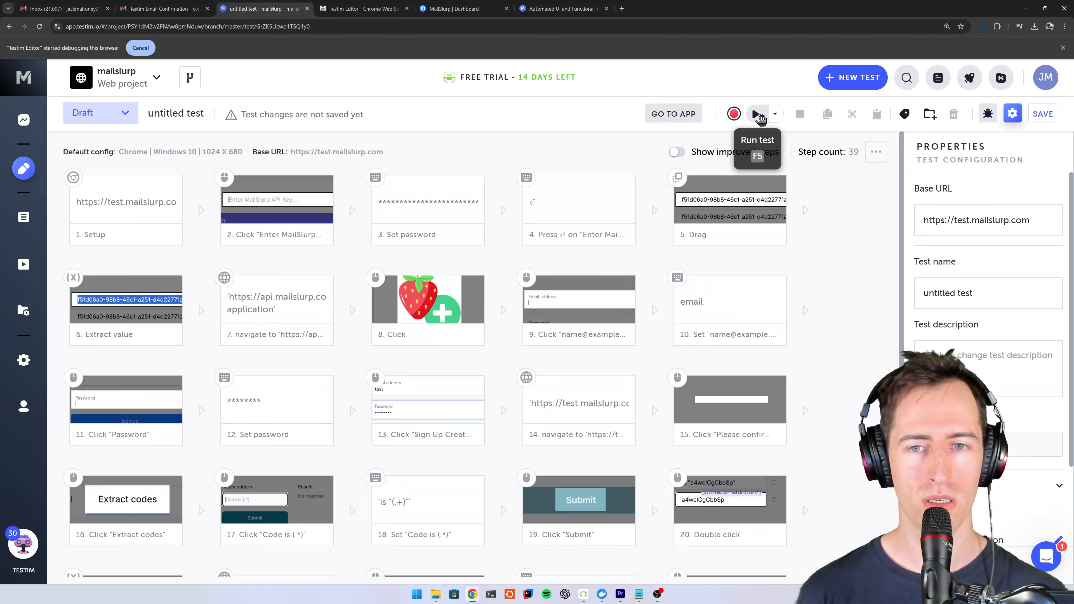
left_click(757, 114)
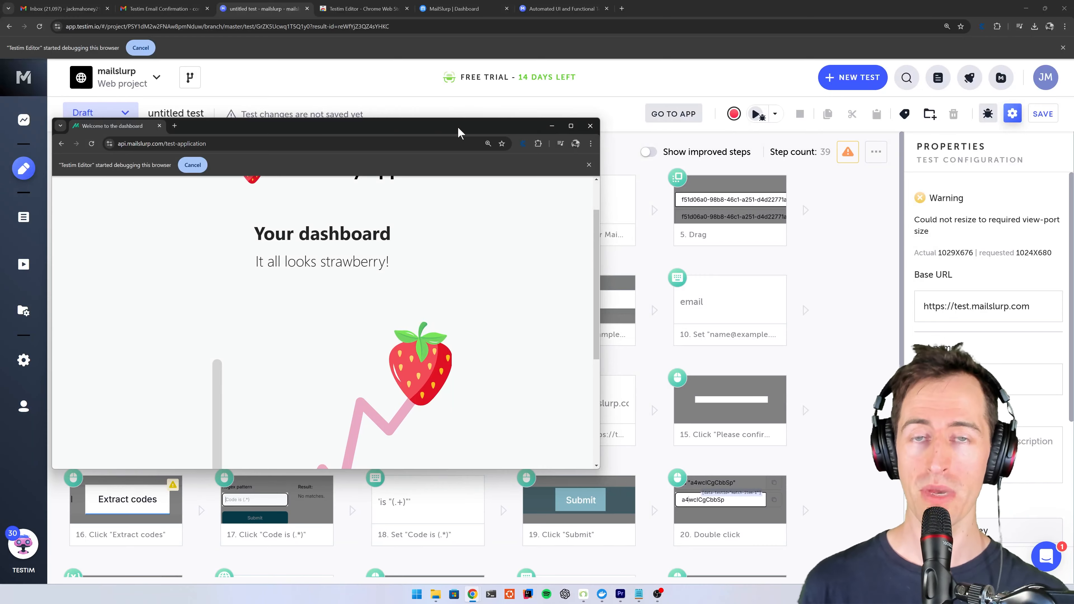
left_click(360, 8)
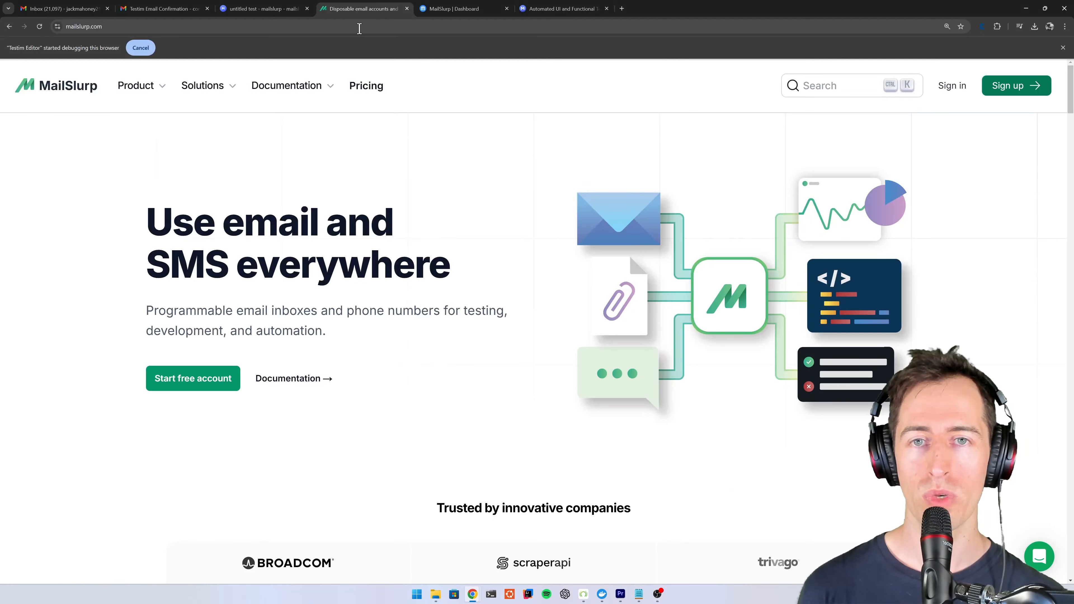